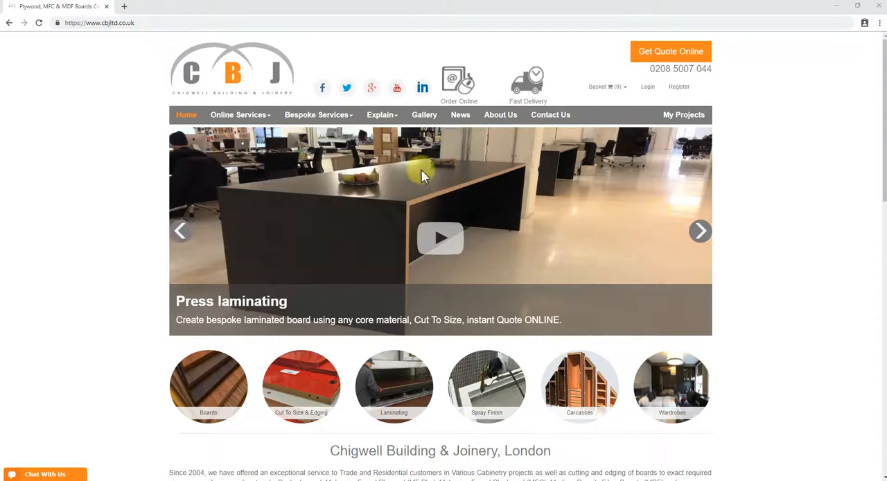
Open the 3D Furniture Planner from the site's online services
left_click(236, 119)
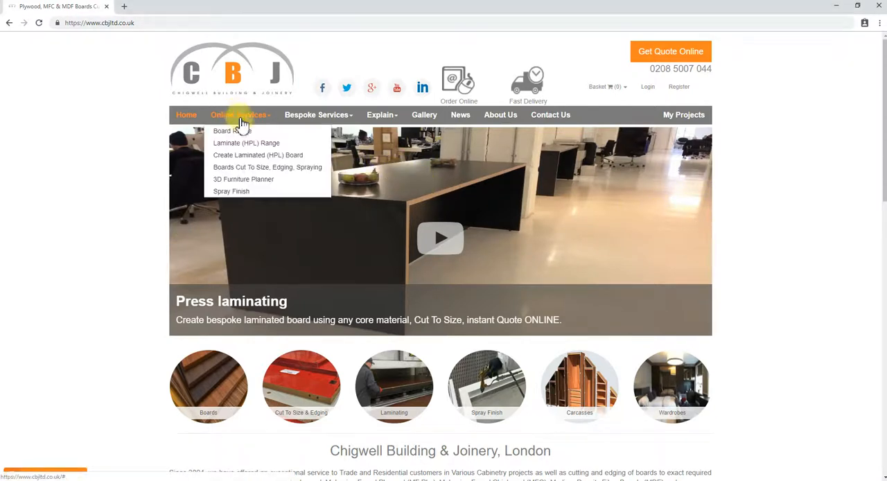
left_click(249, 182)
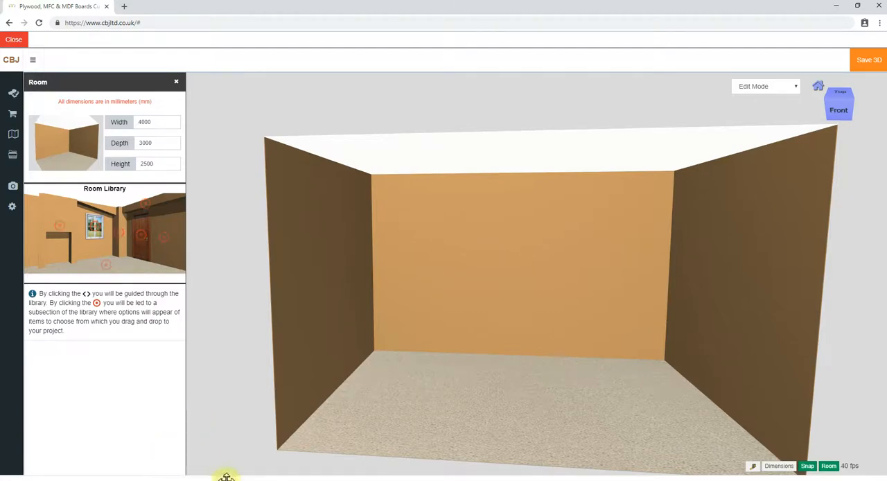
Switch to the Photos app to read the room measurements in Bedroom 3.jpg, and return to the planner
mouse_move(238, 478)
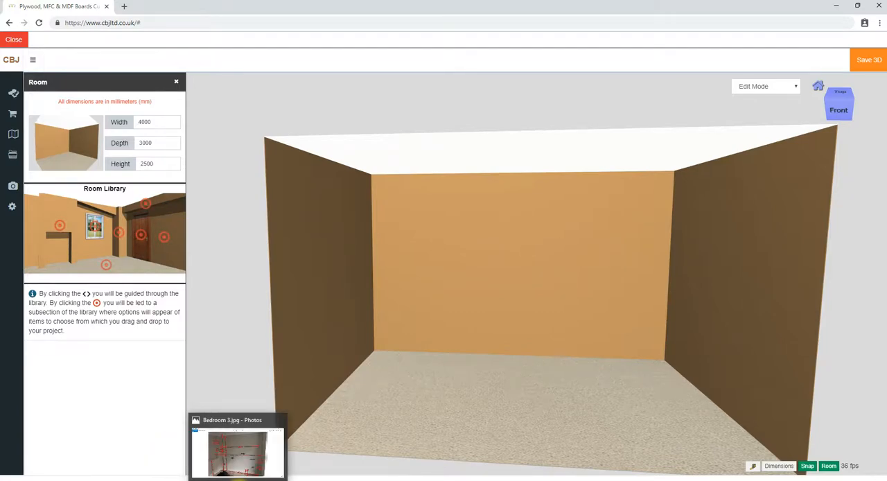
left_click(238, 466)
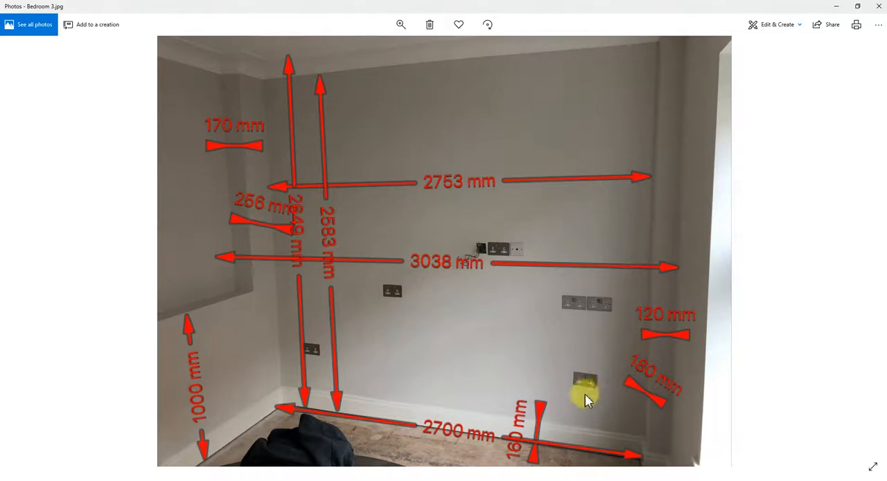
left_click(836, 6)
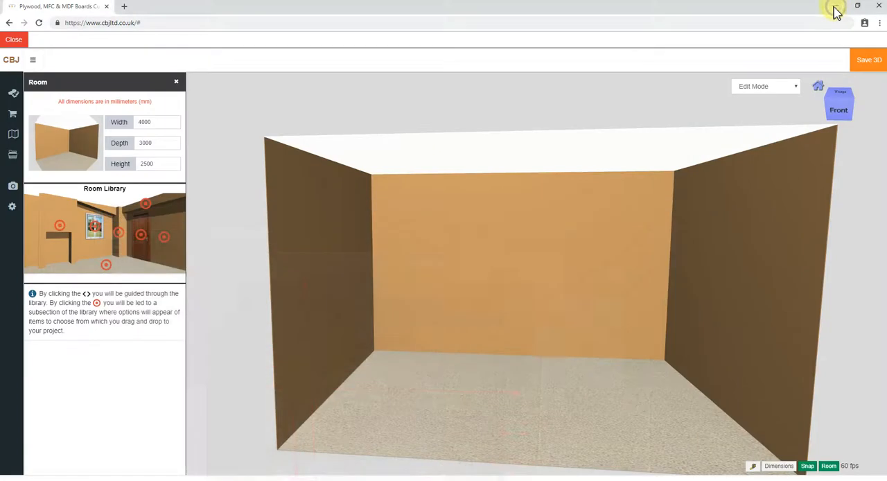
Set the room width to 3038 mm and its height to 2649 mm
left_click_drag(156, 122, 125, 122)
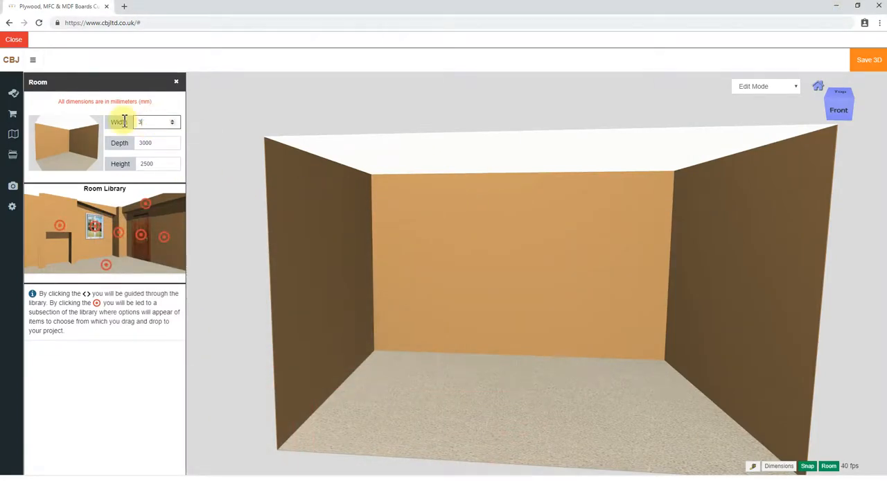
key("Return")
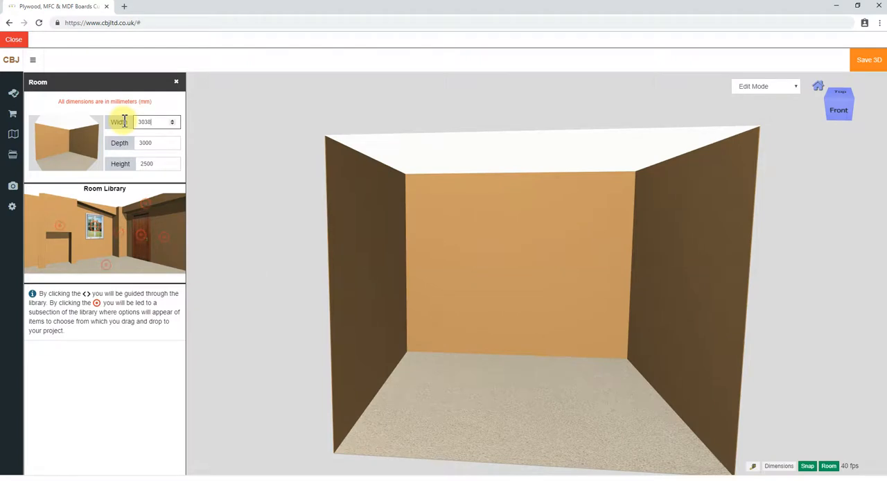
left_click_drag(158, 164, 122, 163)
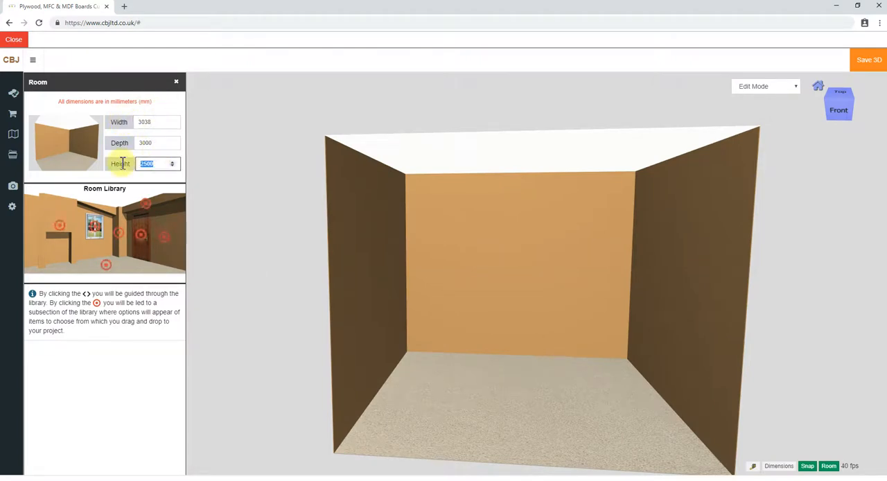
type("2649")
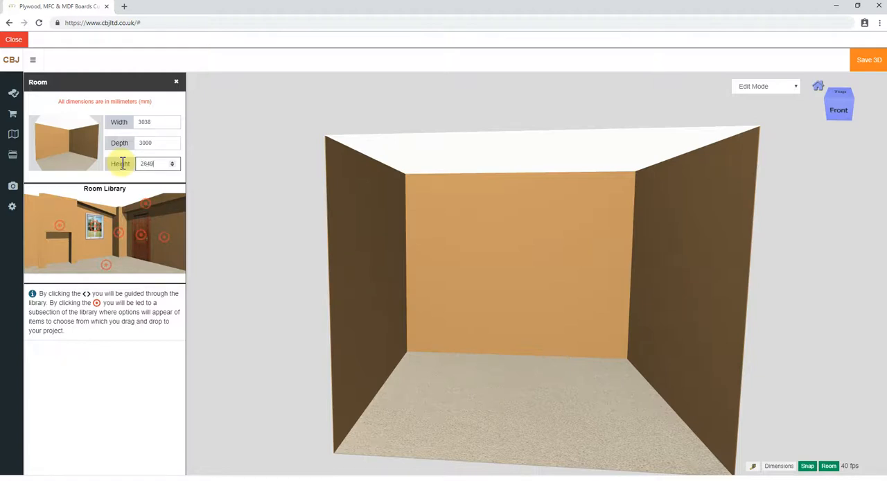
key("Return")
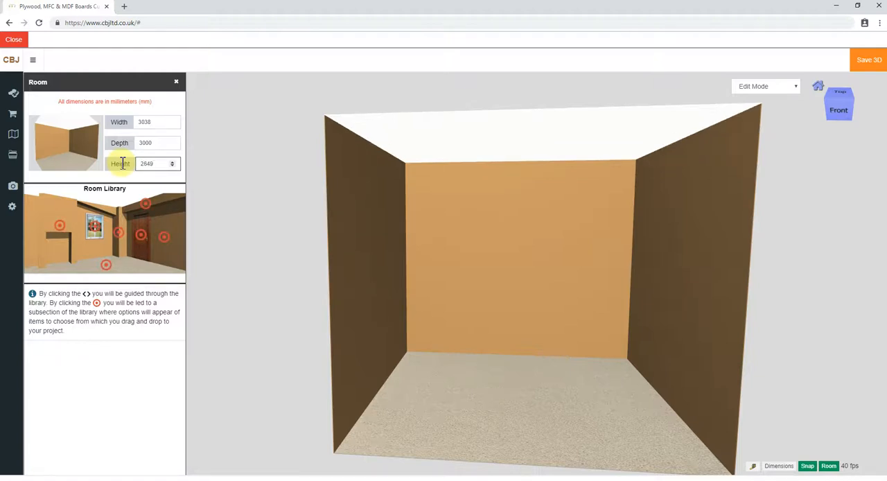
Add the plain narrow vertical column from the room library to the floor of the room
left_click(120, 237)
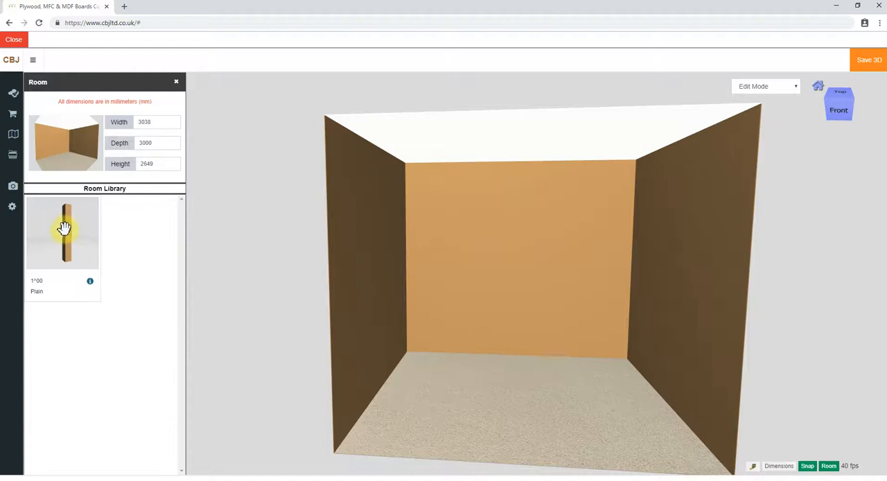
left_click_drag(63, 227, 519, 389)
scroll(457, 351, "down", 1)
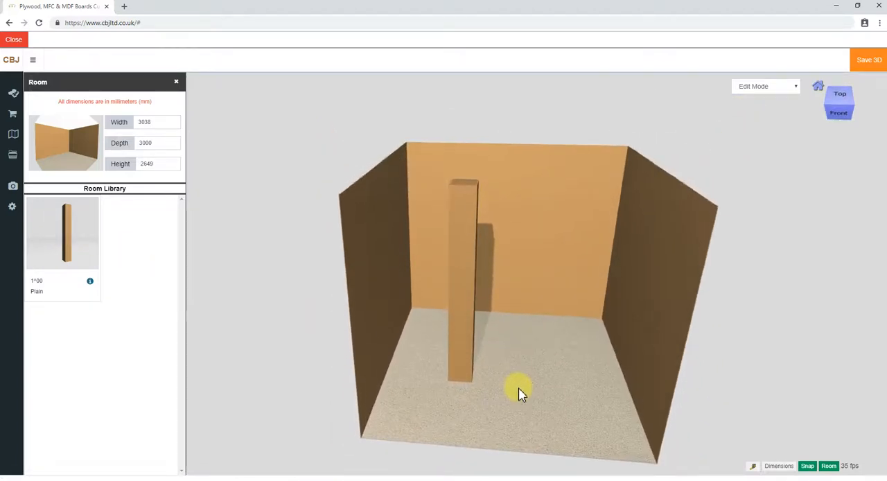
Set the new column's width to 170 mm and its depth to 256 mm
left_click(458, 366)
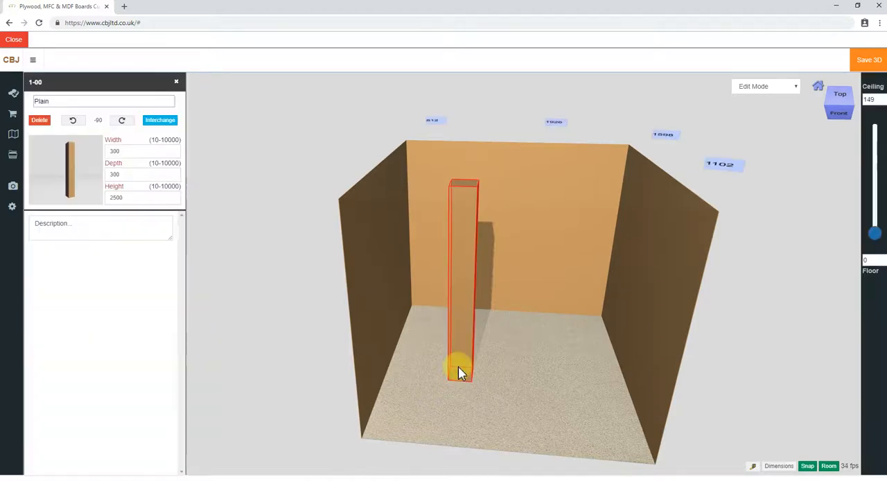
left_click_drag(80, 145, 78, 145)
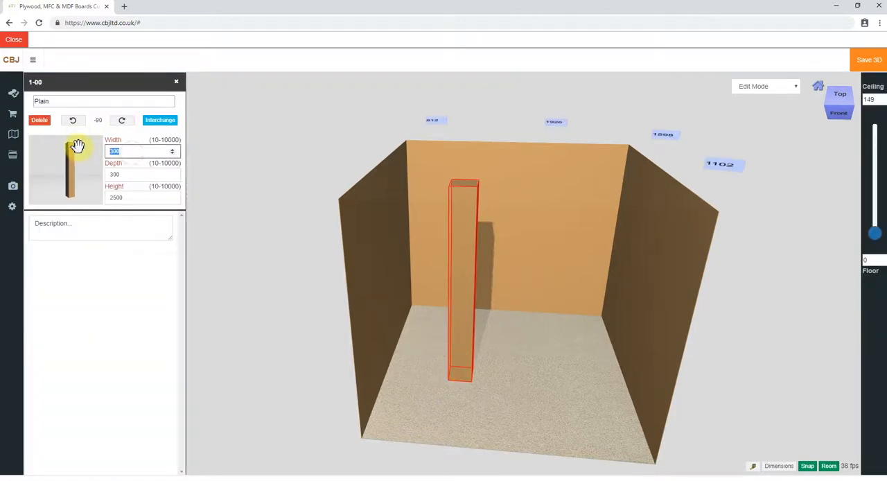
key("Return")
left_click_drag(132, 174, 88, 175)
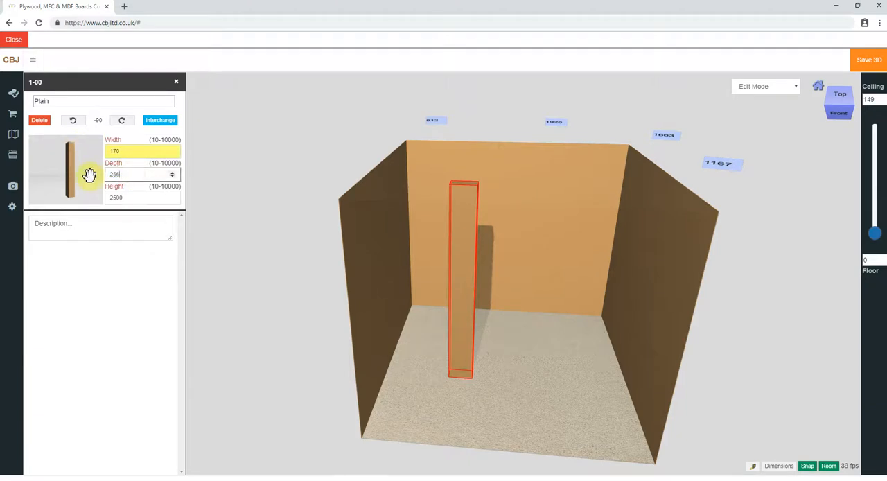
type("256")
key("Return")
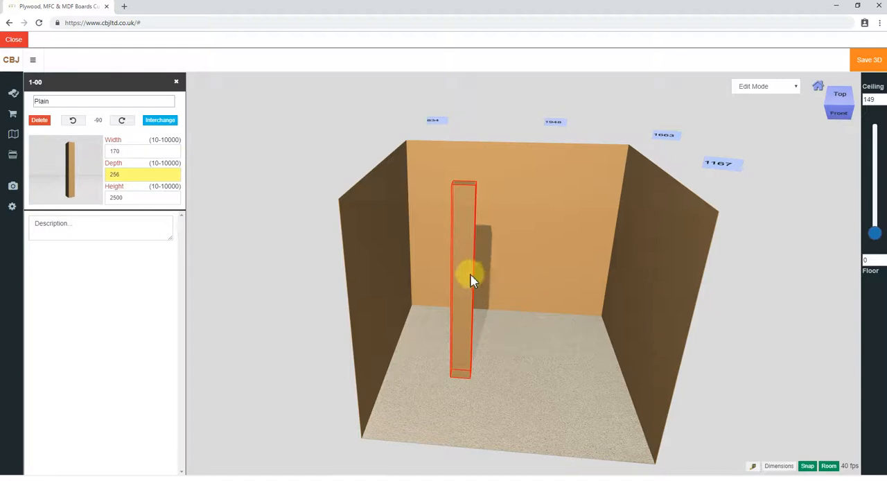
Rotate the column to 0° and fit it into the room's rear left corner with a height of 2649 mm
left_click(122, 121)
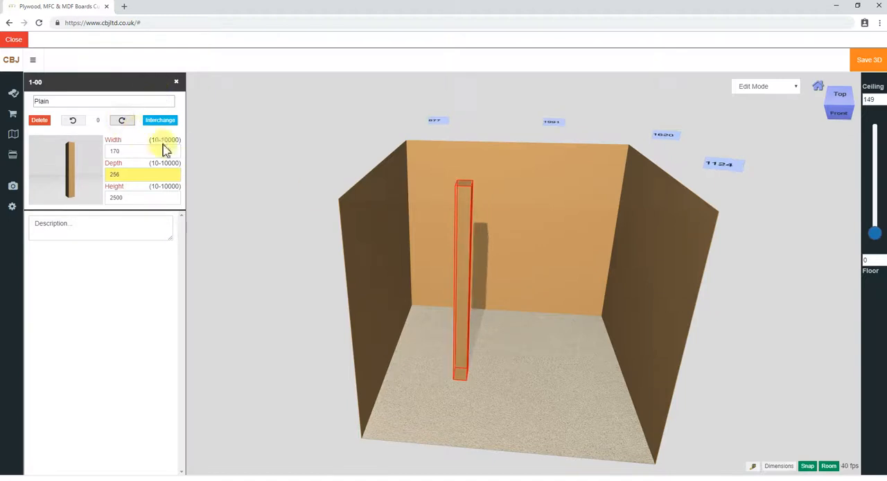
left_click_drag(460, 365, 402, 299)
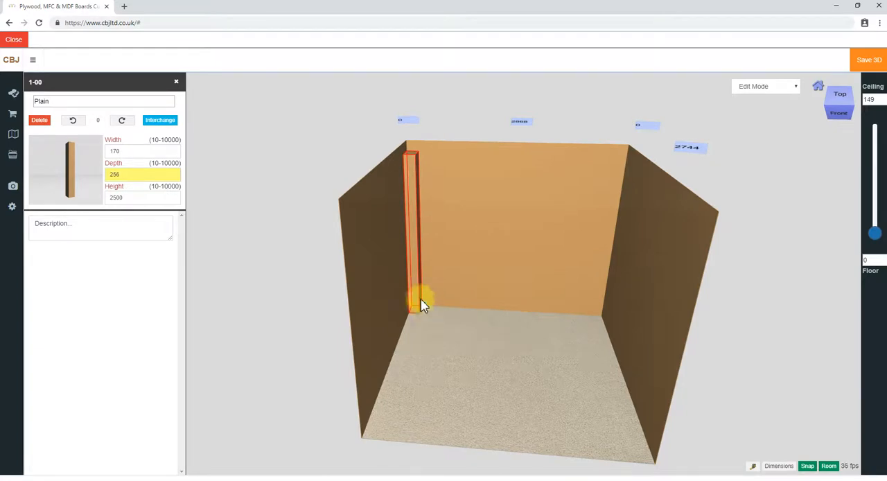
double_click(117, 198)
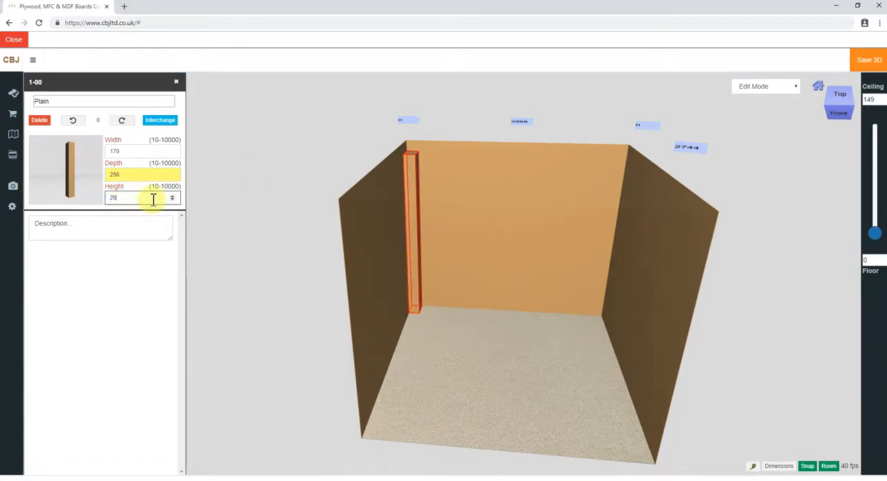
key("Return")
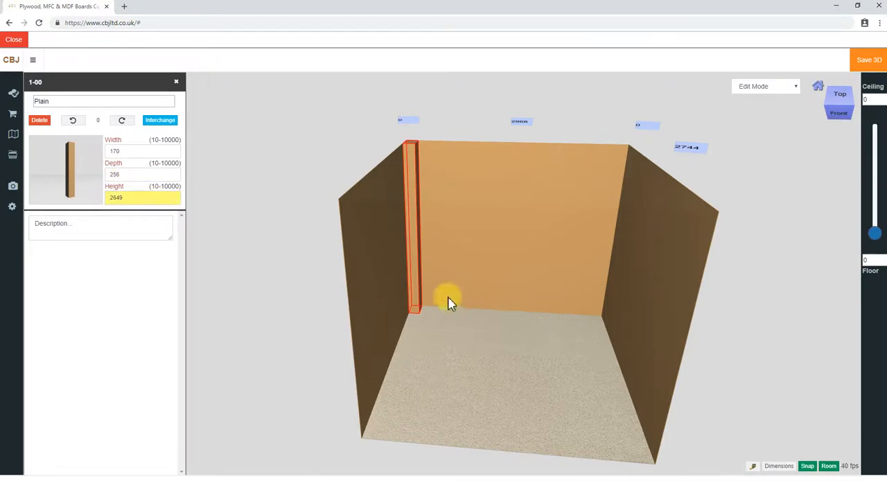
Move the column out of the corner and place it against the back wall, about 622 mm from the left wall
left_click_drag(411, 307, 488, 345)
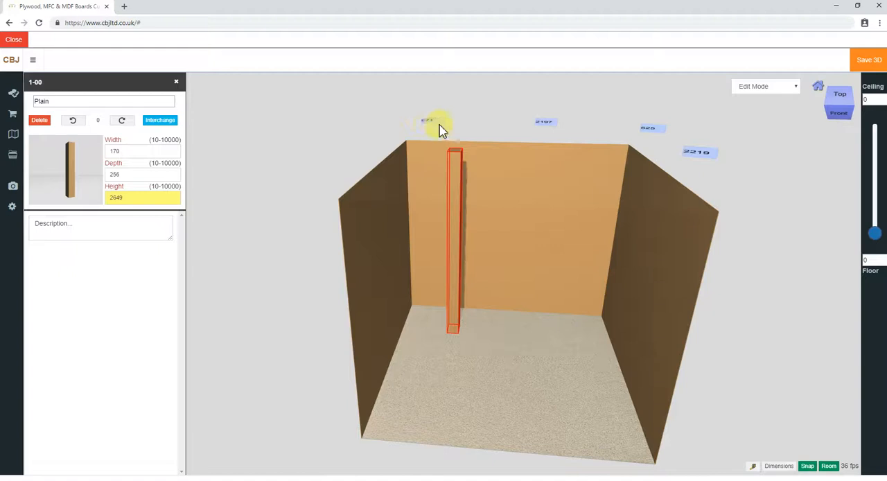
left_click_drag(458, 326, 463, 307)
scroll(504, 307, "up", 3)
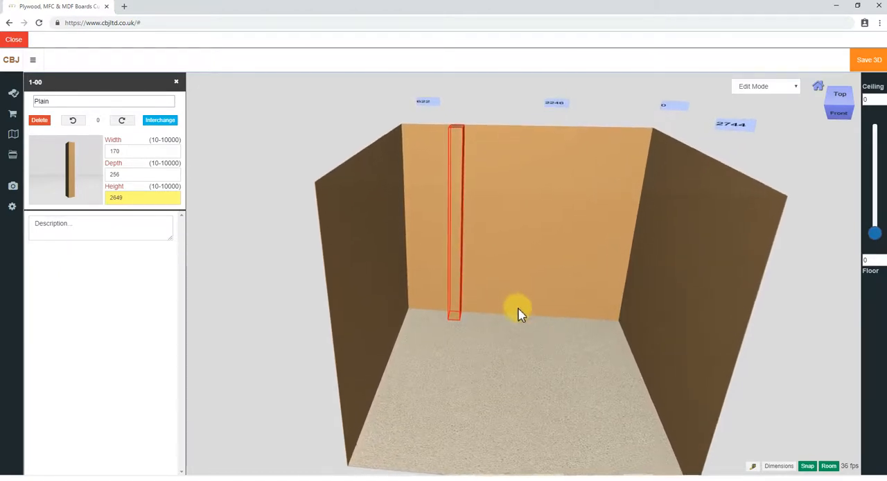
right_click_drag(522, 329, 506, 345)
left_click_drag(511, 327, 490, 331)
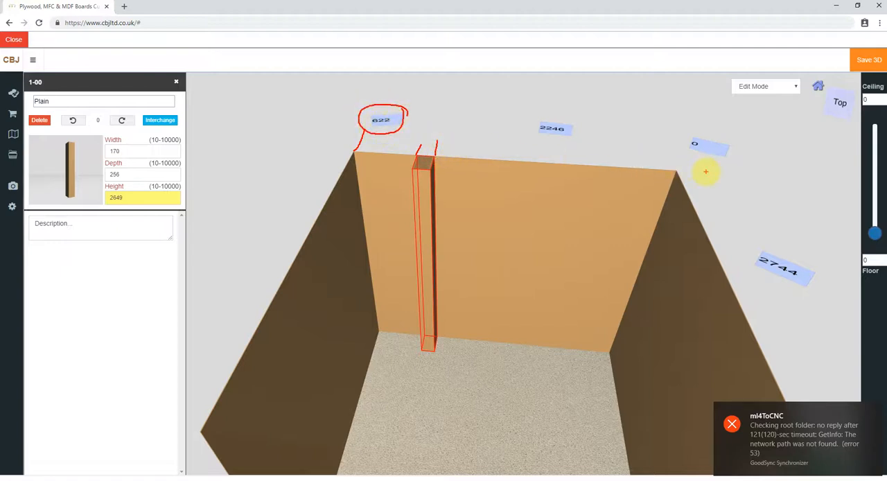
left_click_drag(674, 170, 673, 155)
left_click_drag(572, 127, 541, 116)
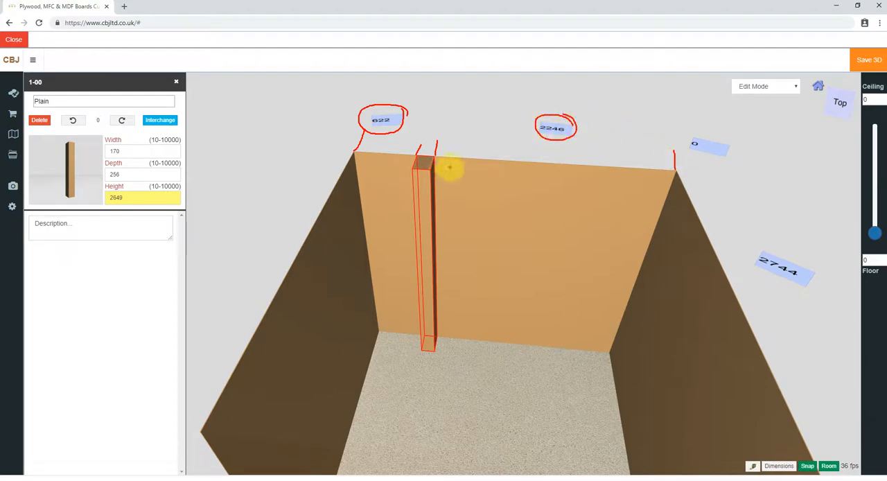
mouse_move(462, 158)
left_mouse_down()
mouse_move(482, 160)
mouse_move(472, 181)
mouse_move(481, 170)
mouse_move(470, 167)
left_mouse_up()
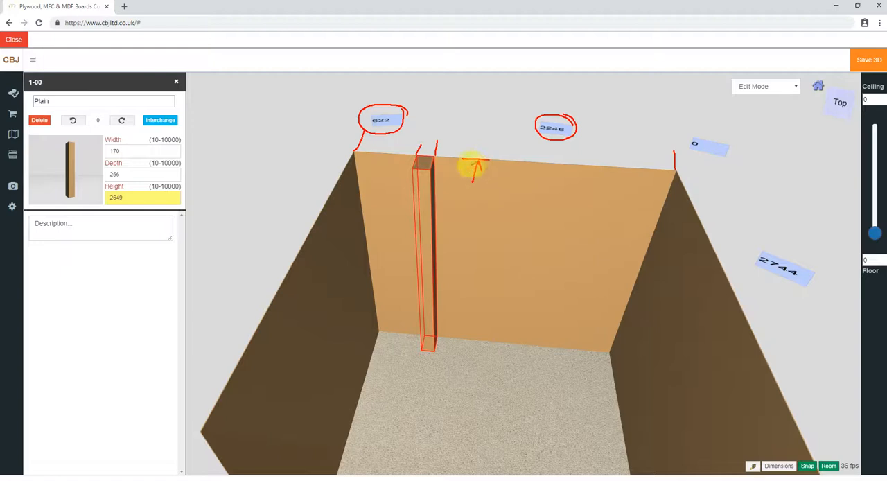
mouse_move(708, 139)
left_mouse_down()
mouse_move(684, 154)
mouse_move(693, 130)
left_mouse_up()
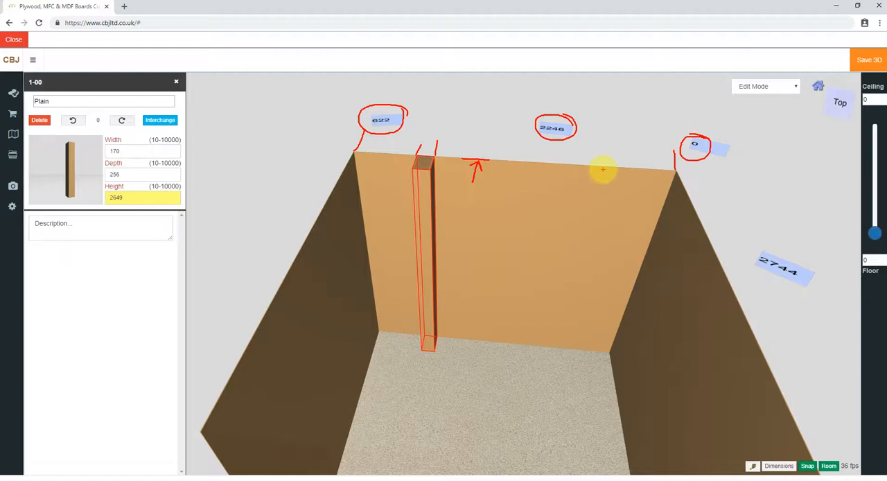
key("Escape")
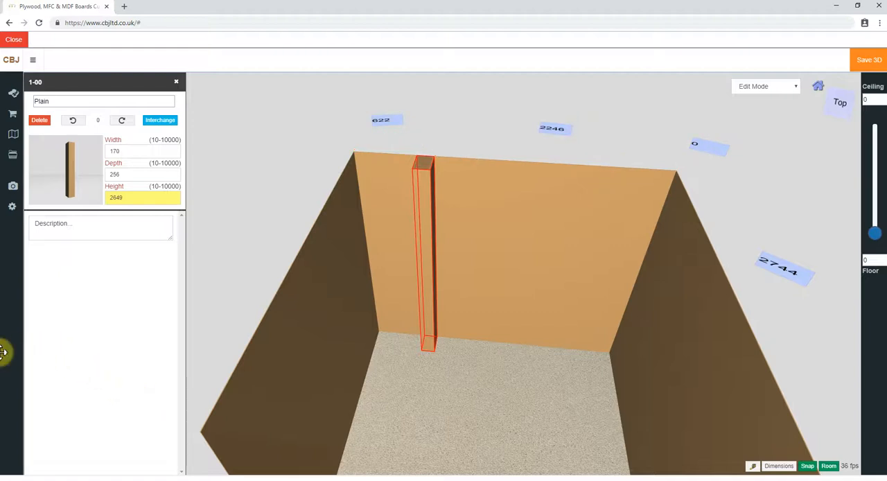
Set the column's distances from the left wall and the back wall to 0
left_click(380, 122)
type("0")
key("Return")
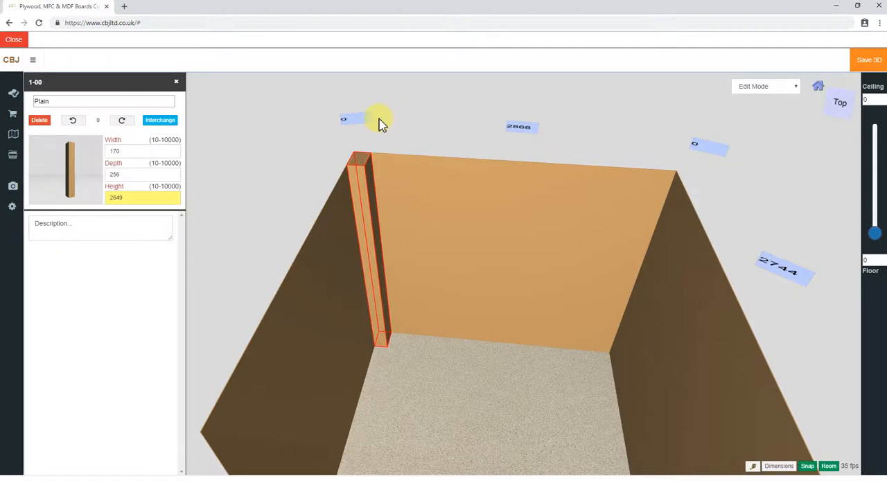
left_click(704, 151)
key("Return")
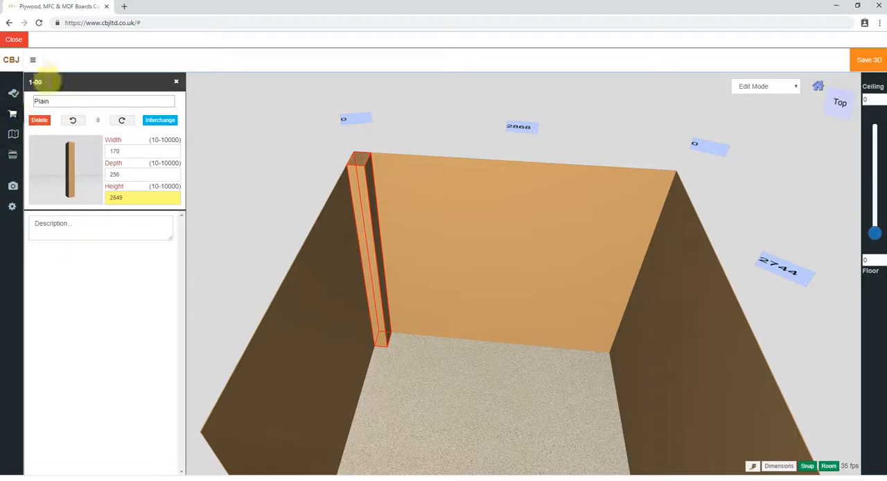
Add a second plain column, 1000 mm deep and 1000 mm high, and place it along the left wall directly in front of the corner column
left_click_drag(72, 152, 432, 402)
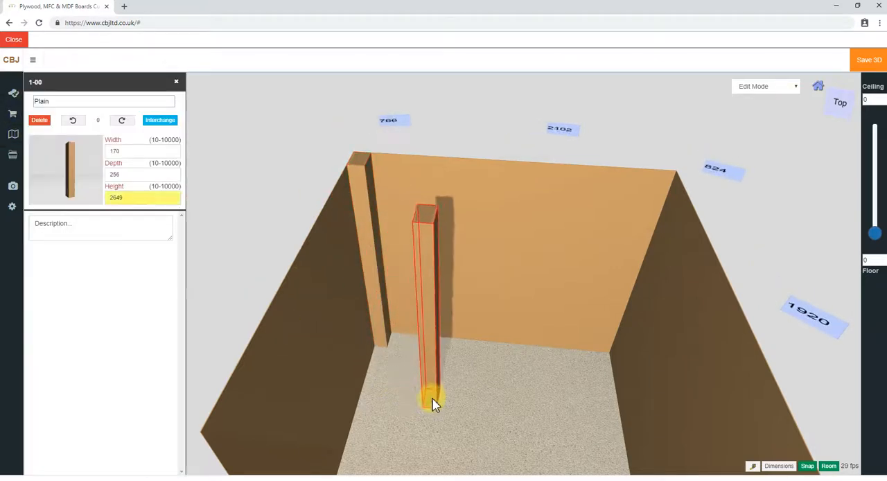
left_click_drag(122, 174, 91, 173)
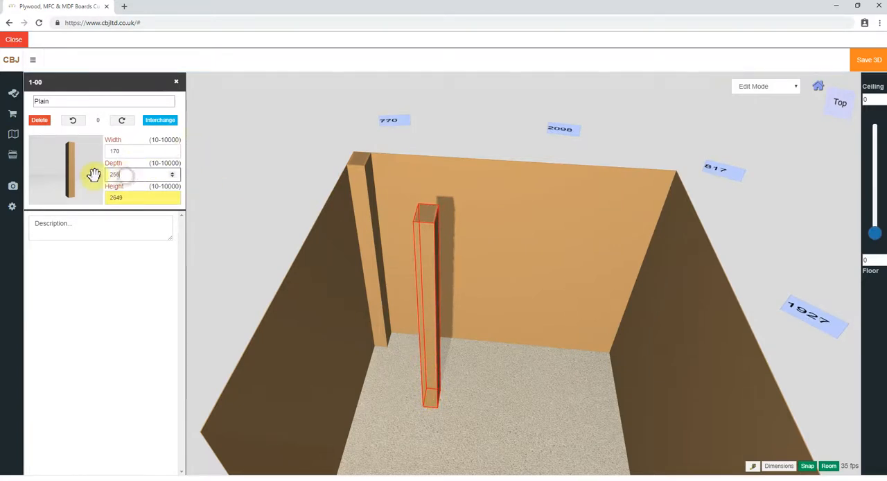
type("1000")
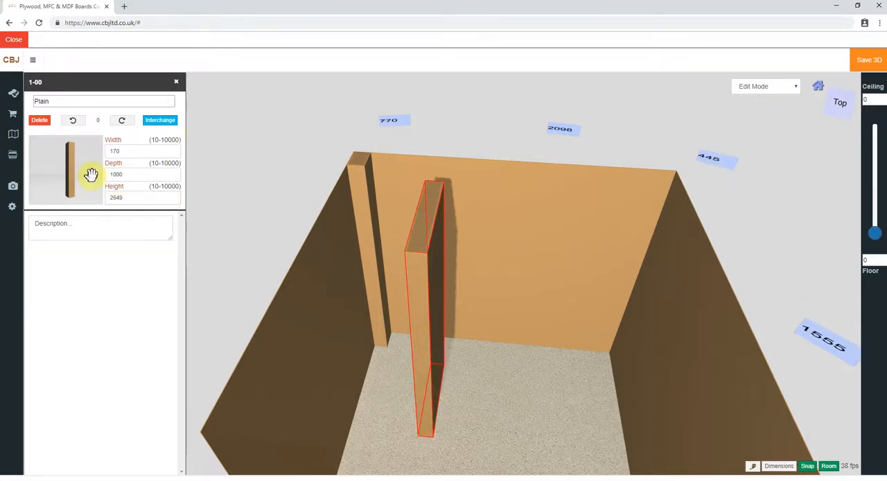
left_click_drag(132, 197, 93, 215)
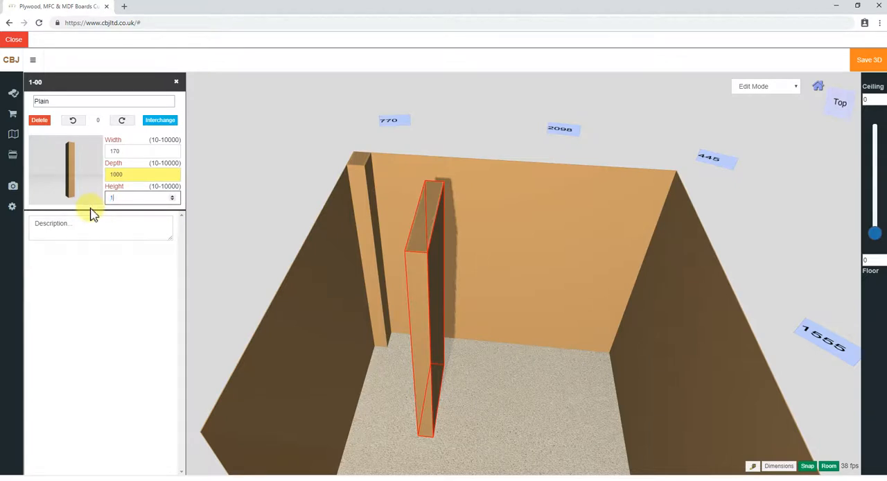
type("1000")
key("Return")
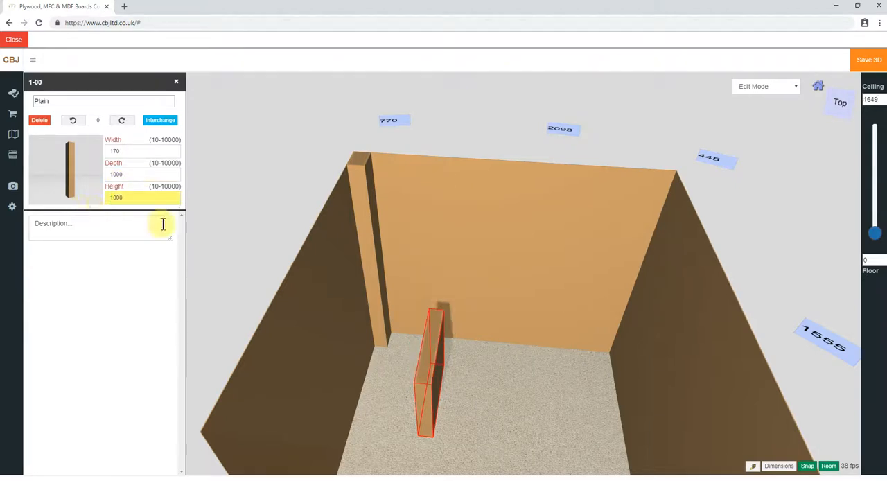
left_click_drag(441, 372, 371, 343)
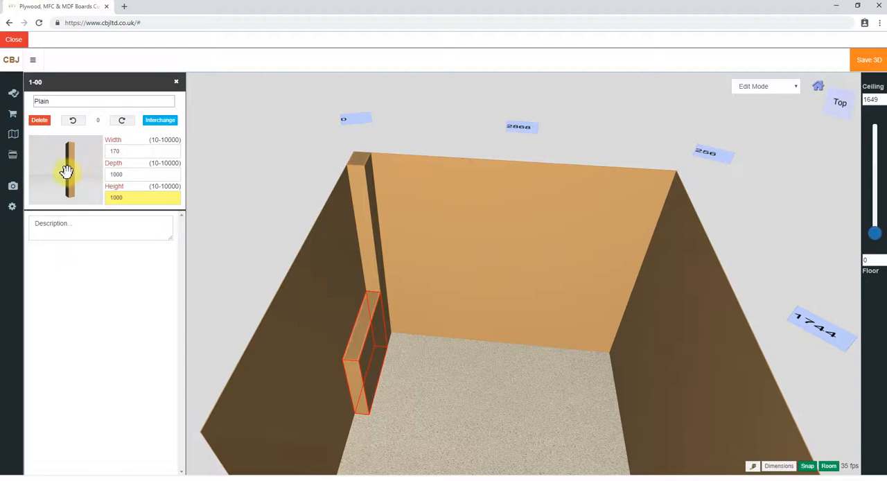
Add a third plain column 120 mm wide, 180 mm deep and 2649 mm high, and fit it into the room's rear right corner
left_click_drag(80, 174, 582, 385)
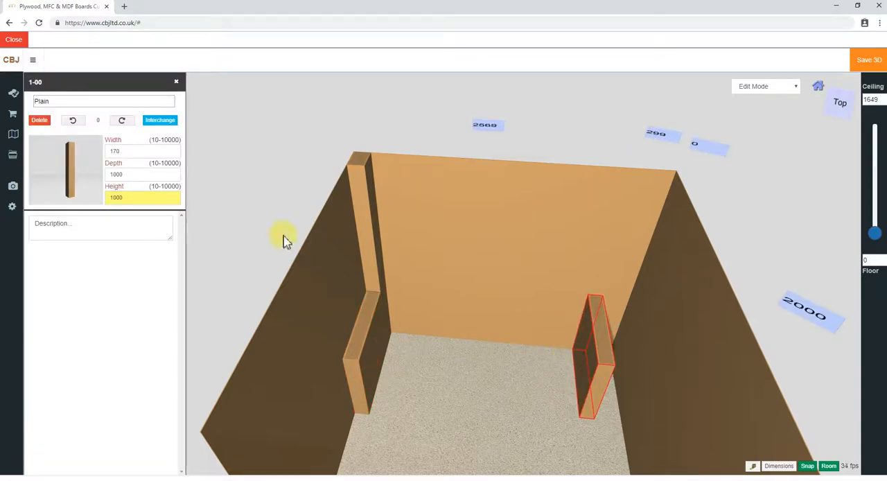
left_click_drag(129, 148, 98, 151)
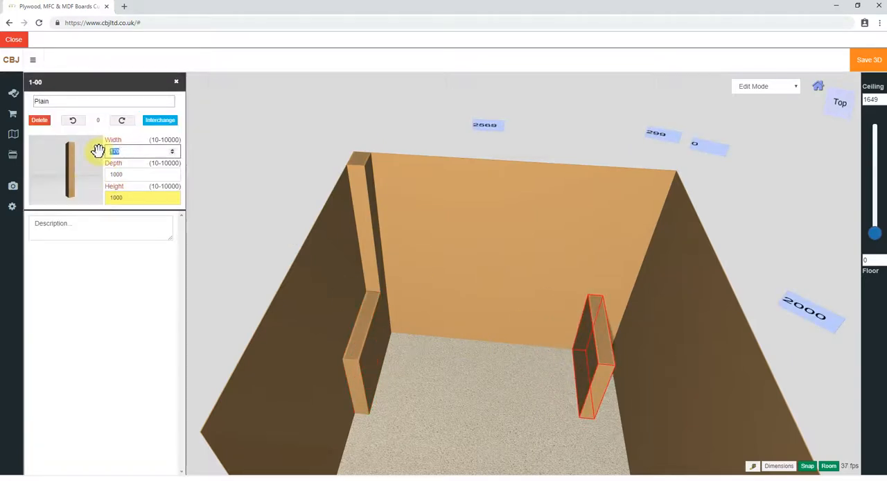
type("1")
key("Return")
left_click_drag(127, 174, 87, 177)
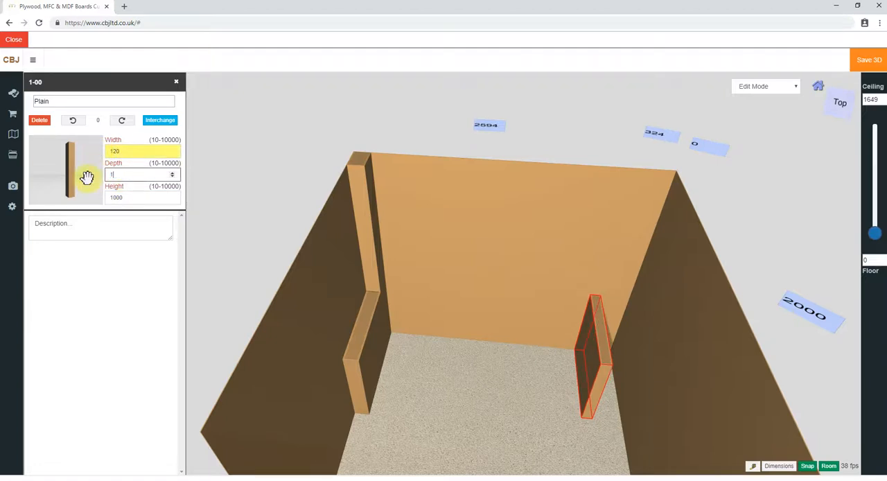
key("Return")
left_click_drag(123, 197, 81, 201)
type("2649")
key("Return")
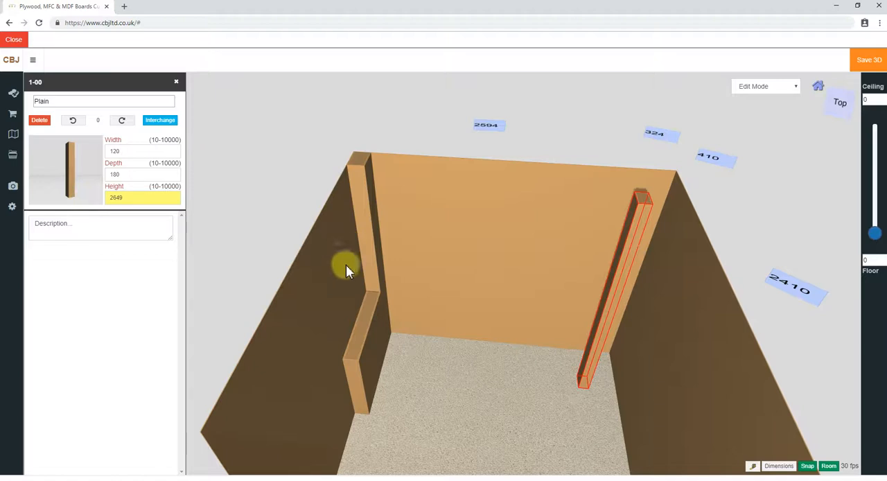
left_click_drag(586, 381, 630, 346)
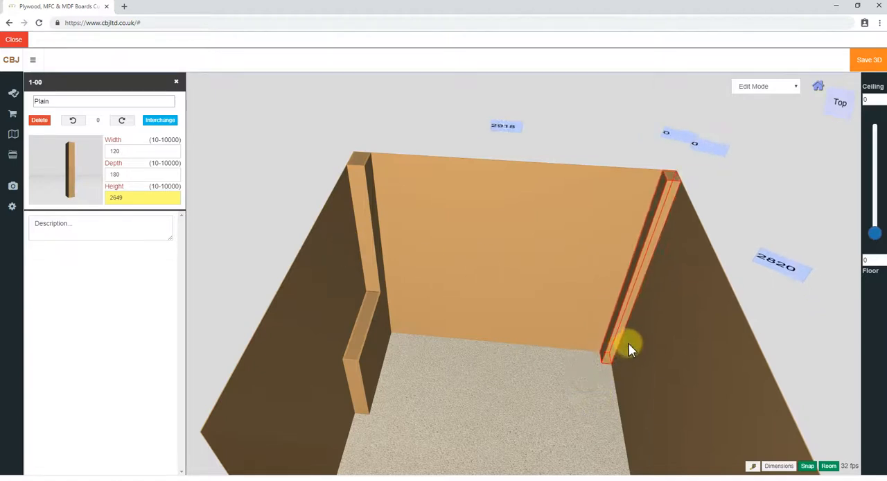
Add a white-frame window from the room library, rotate it to 90° and place it on the right wall, about 859 mm from the back wall
left_click_drag(530, 419, 530, 396)
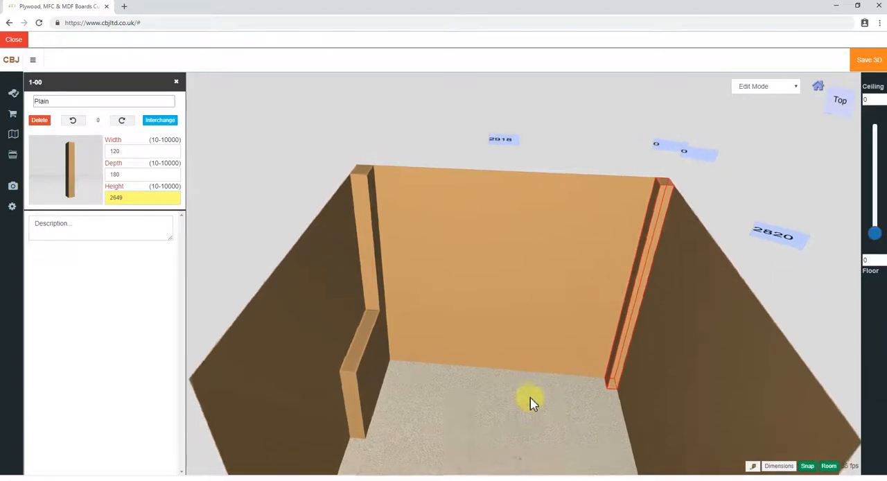
scroll(526, 396, "down", 3)
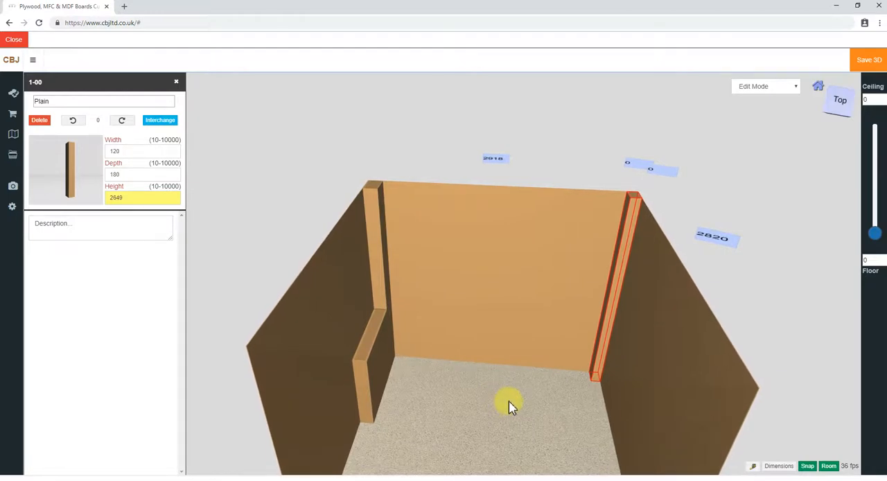
left_click(14, 136)
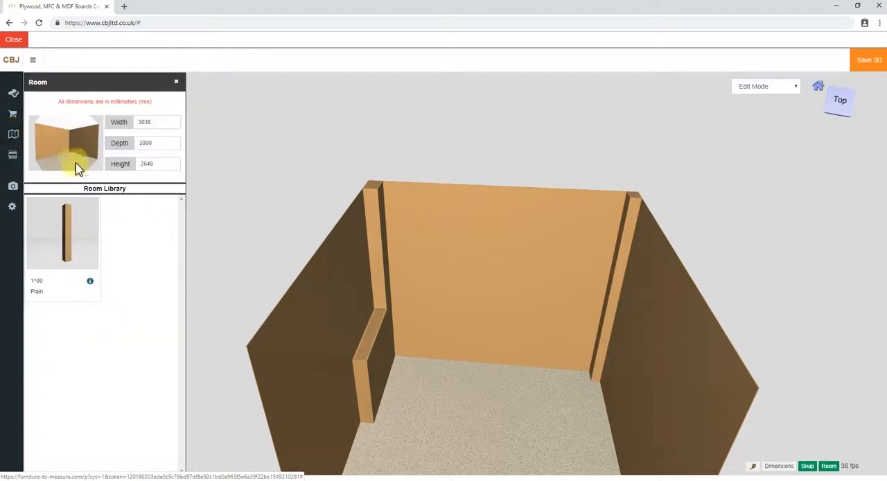
left_click(95, 189)
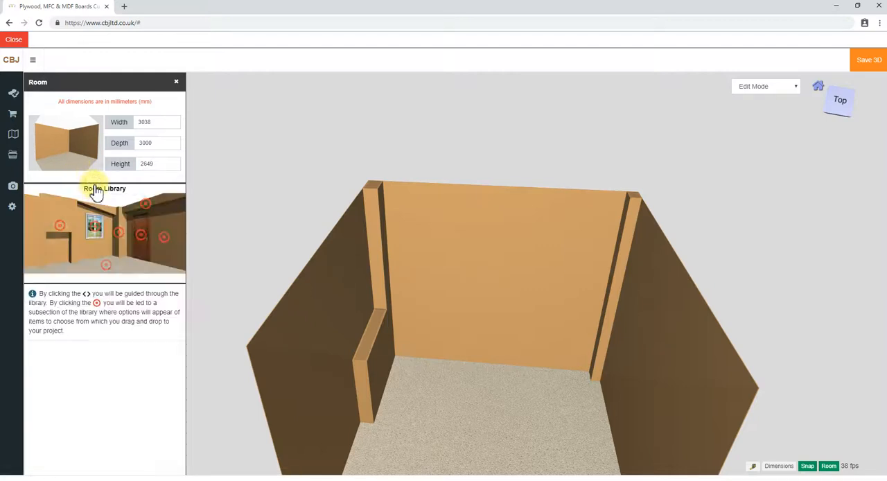
left_click(94, 229)
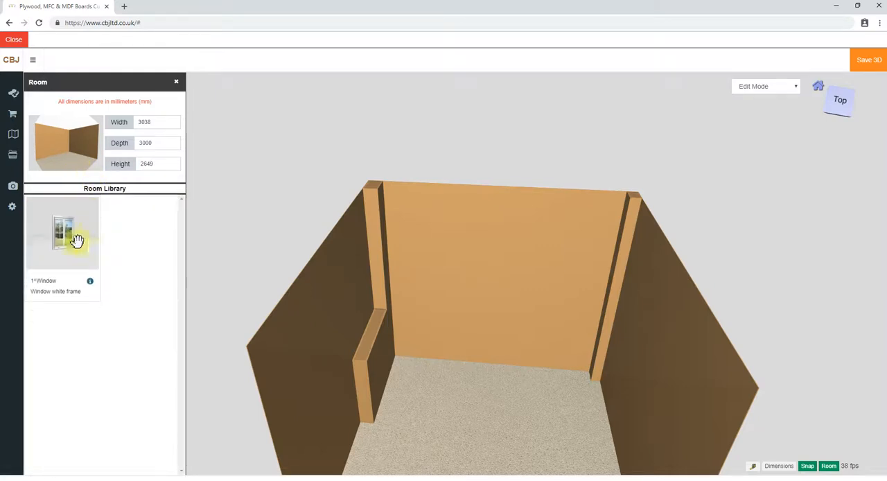
left_click_drag(63, 233, 457, 402)
left_click(561, 461)
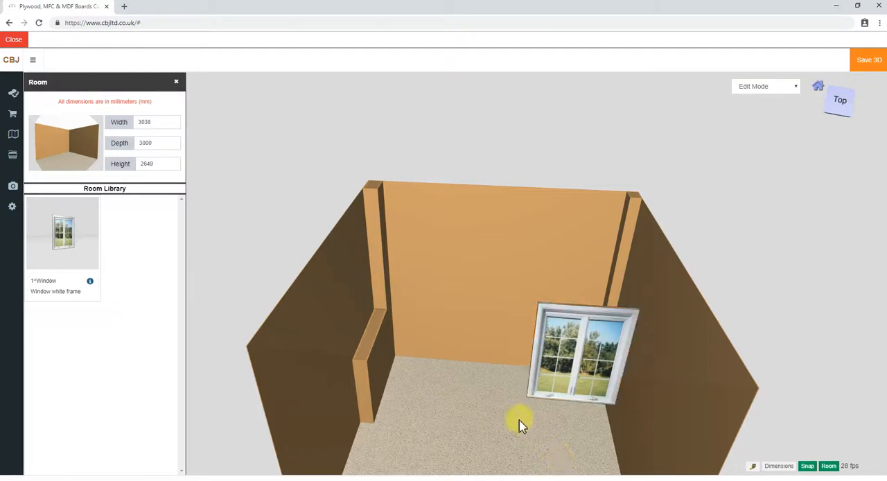
left_click_drag(453, 408, 567, 342)
left_click(567, 342)
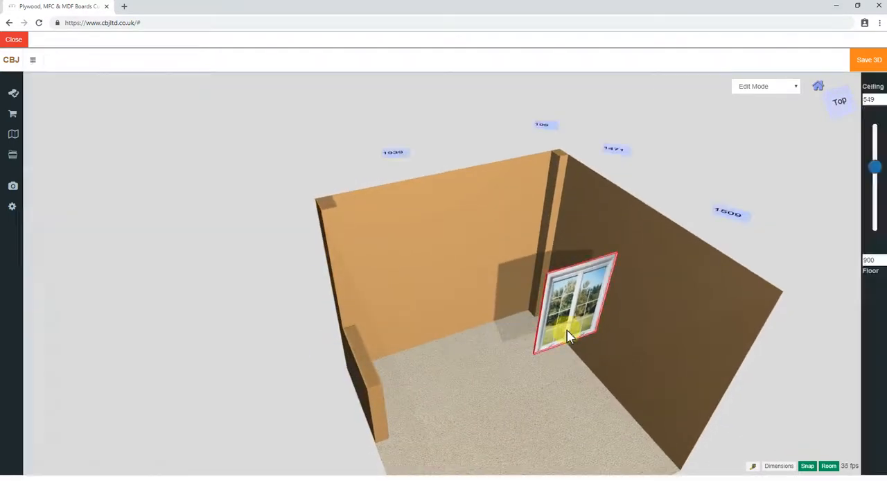
left_click(122, 122)
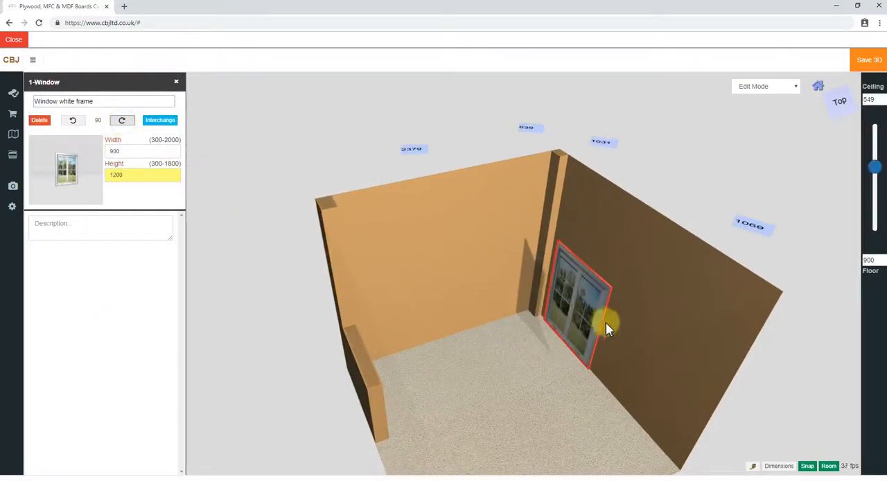
left_click_drag(576, 334, 620, 292)
Set the window's width to 1200 mm and its height to 1600 mm
left_click_drag(141, 150, 85, 153)
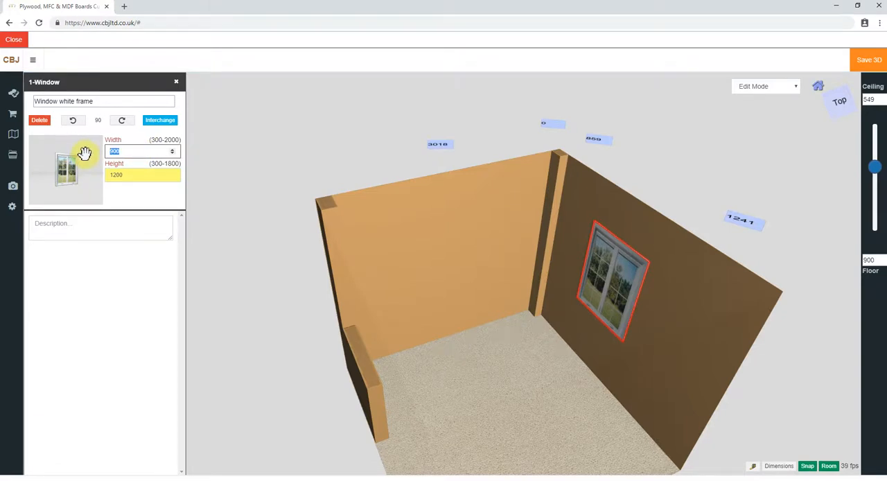
type("1200")
key("Return")
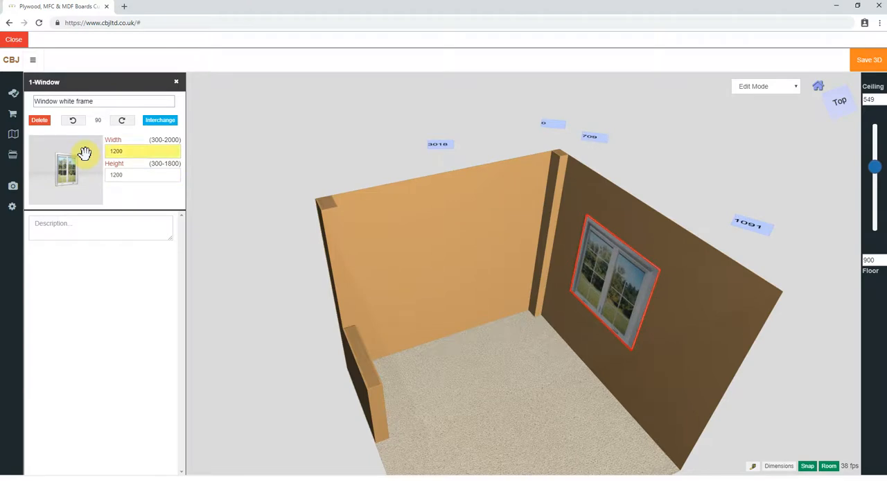
left_click_drag(127, 173, 107, 174)
type("1800")
key("Return")
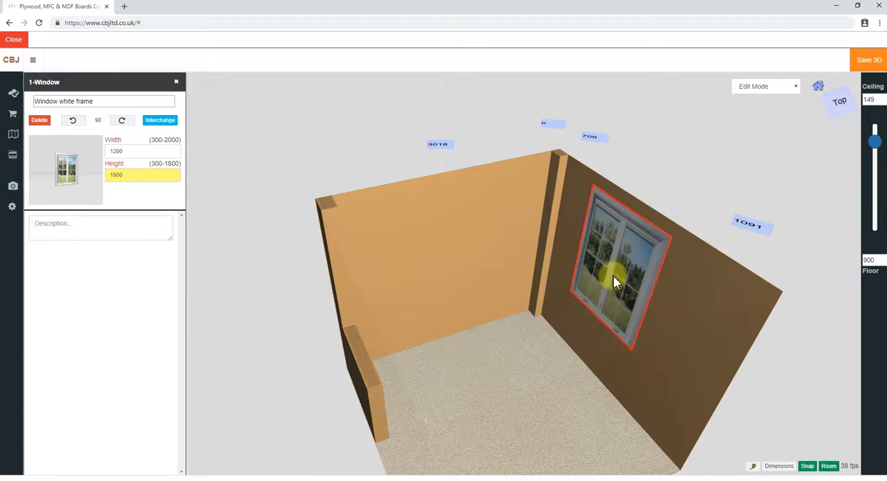
Try positioning the window 500 mm and 700 mm above the floor
left_click_drag(873, 259, 862, 263)
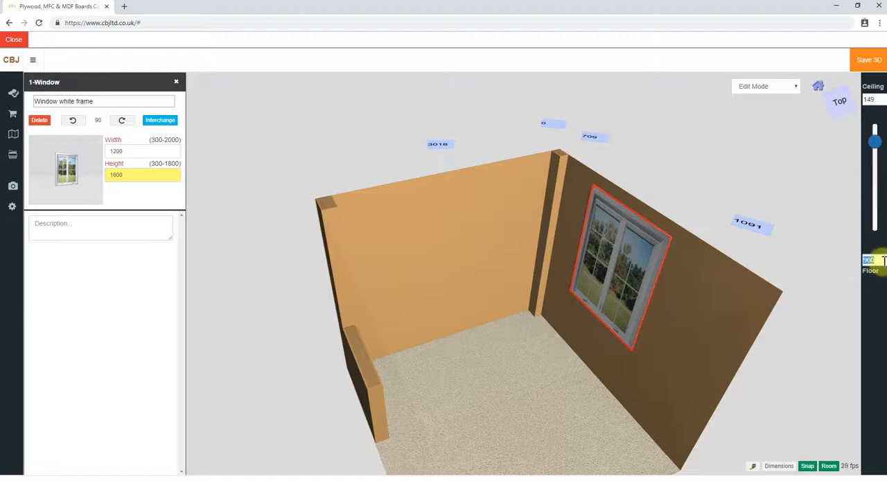
type("500")
key("Return")
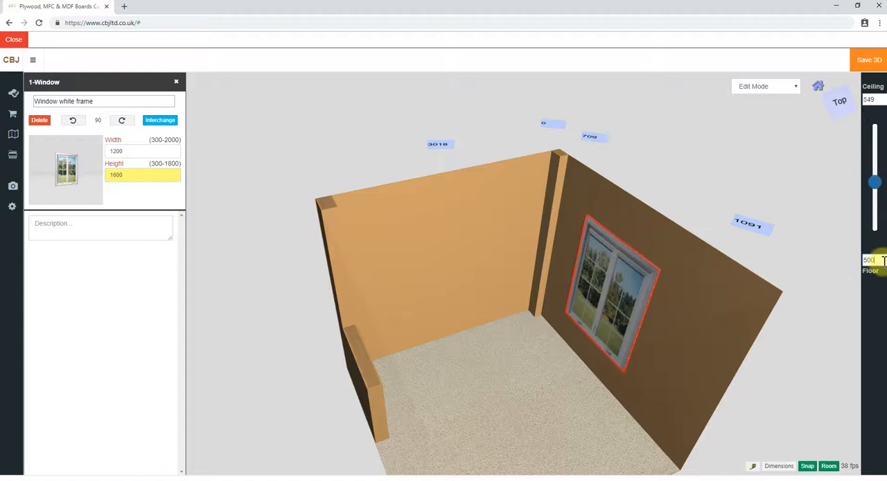
left_click_drag(871, 258, 843, 274)
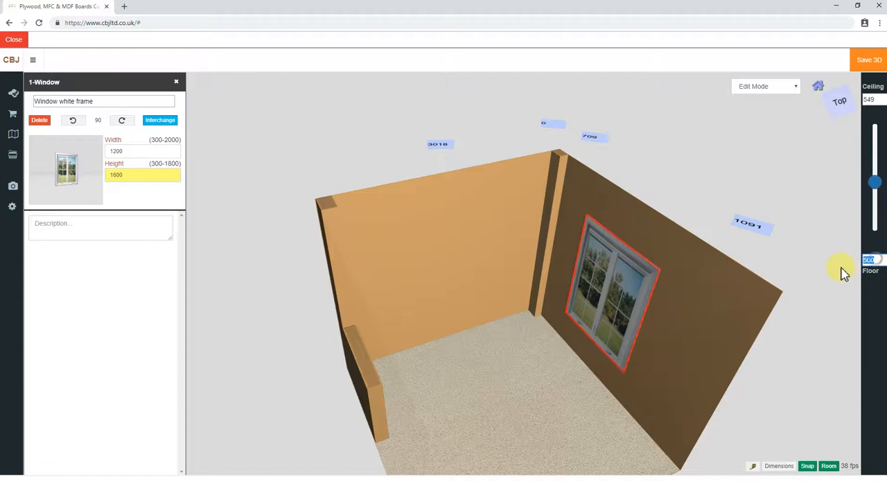
type("700")
key("Return")
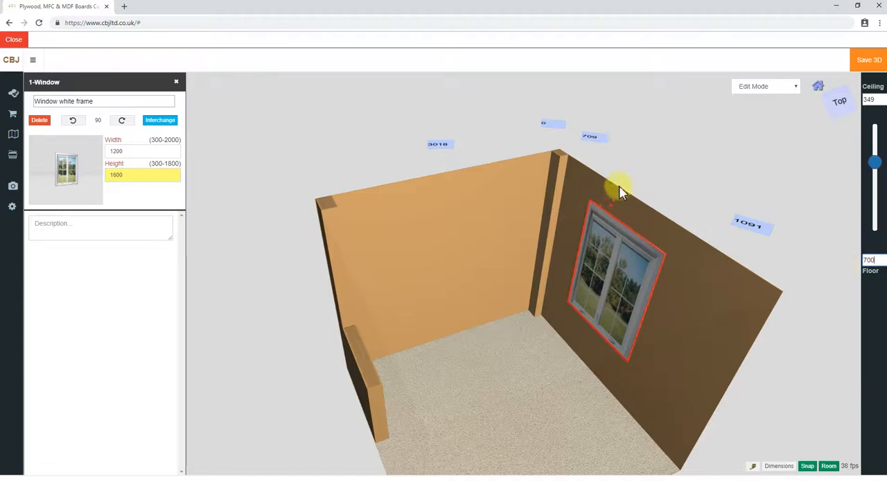
Set the window's distance from the ceiling to 400 mm and close its properties
left_click(870, 100)
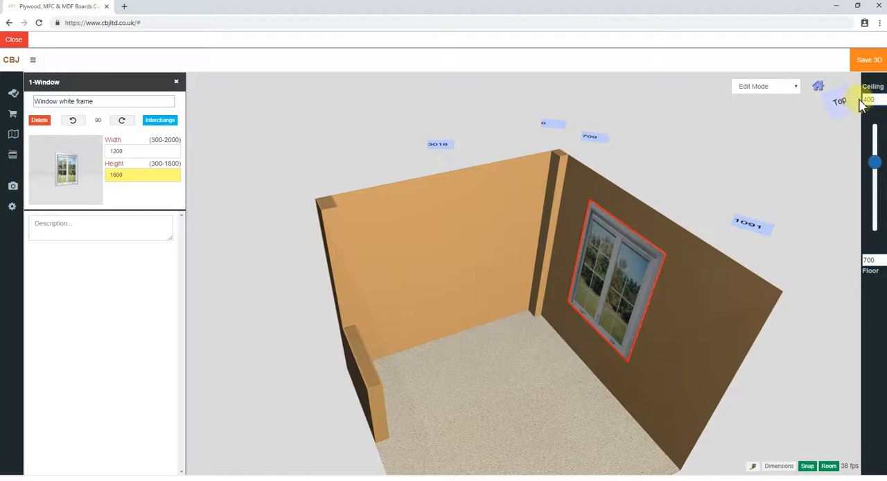
key("Return")
left_click_drag(534, 421, 500, 405)
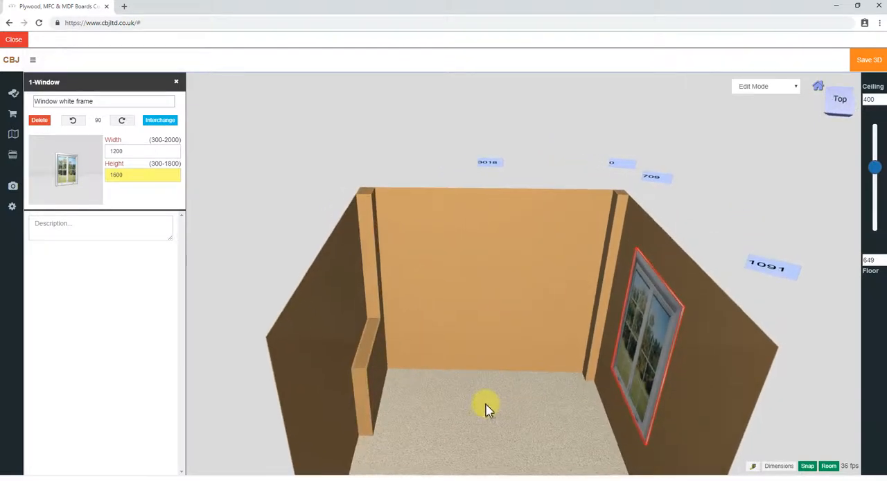
left_click(176, 82)
Add a slope from the room library's ceiling items and rotate it to 180° so its thick end meets the left wall
left_click(12, 135)
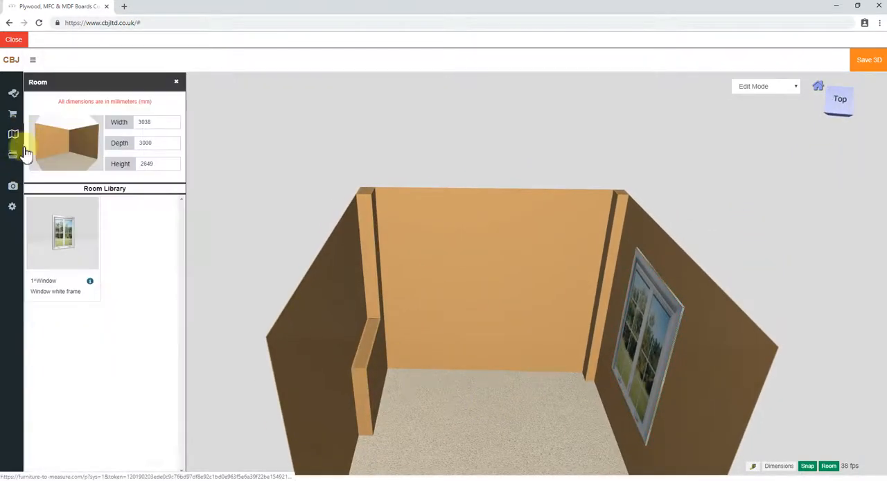
left_click(94, 195)
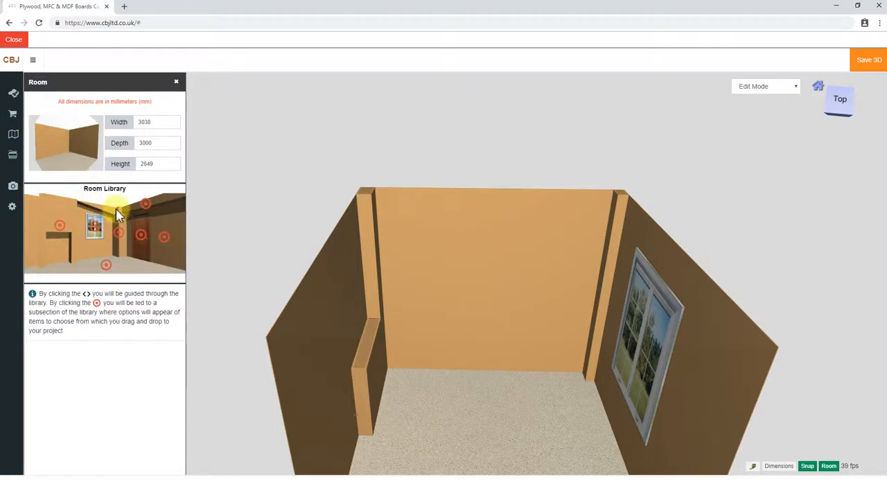
left_click(145, 209)
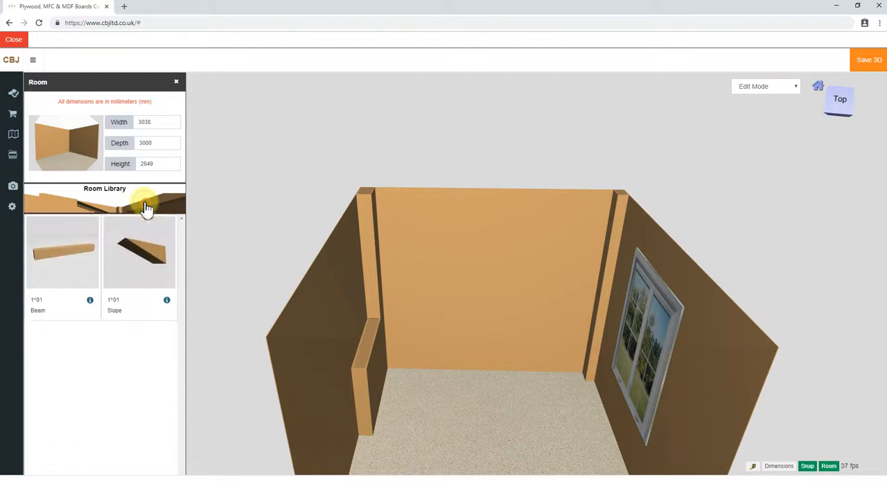
left_click_drag(141, 230, 468, 320)
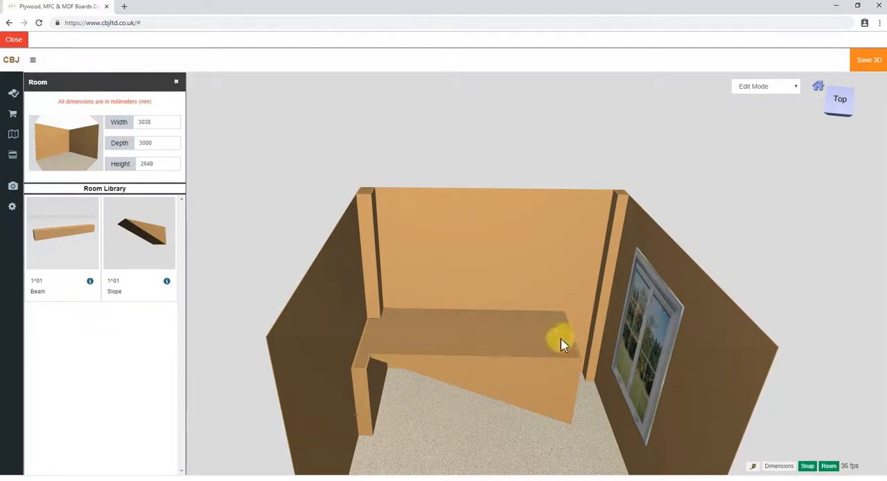
left_click(465, 345)
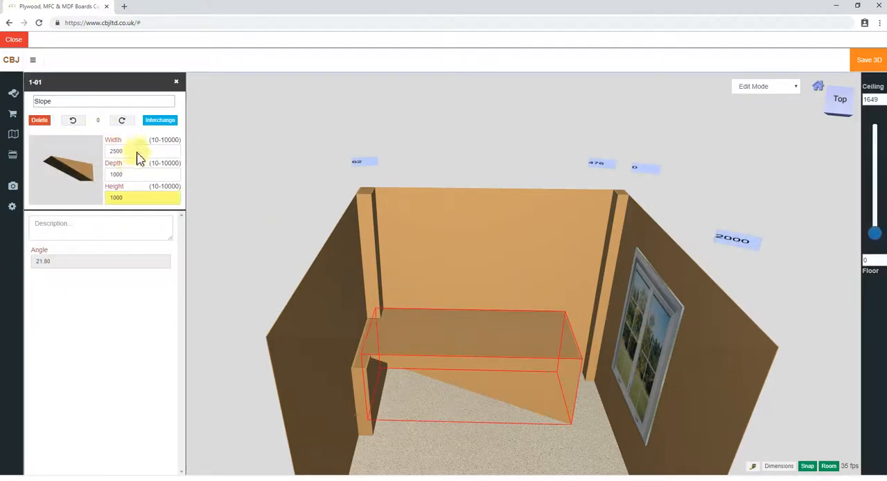
left_click(120, 121)
left_click(122, 122)
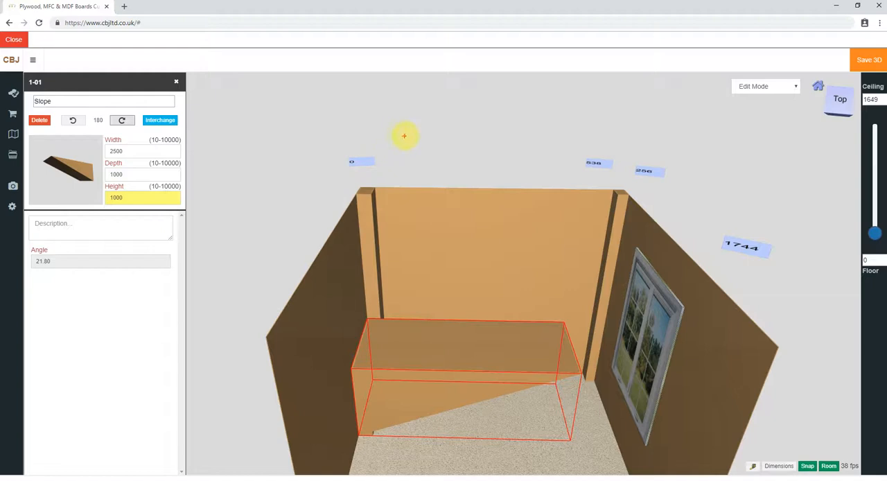
left_click_drag(395, 147, 442, 109)
mouse_move(546, 118)
left_mouse_down()
mouse_move(550, 207)
mouse_move(400, 212)
mouse_move(392, 154)
left_mouse_up()
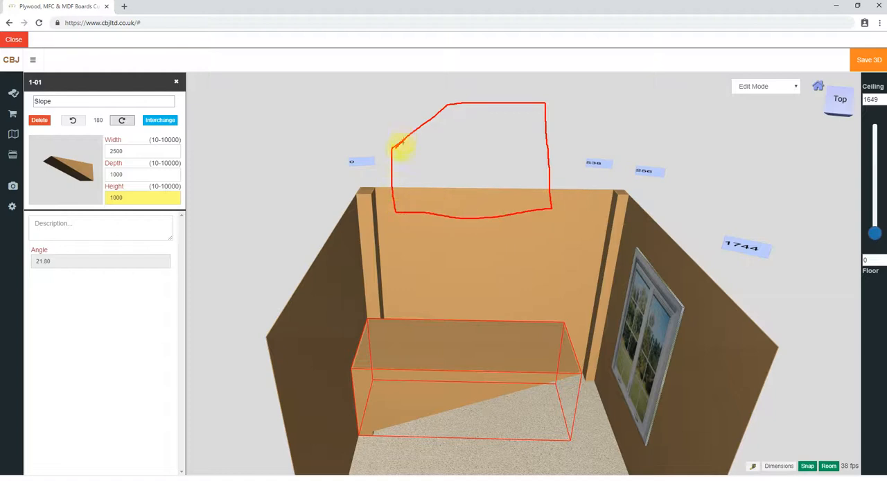
left_click_drag(372, 147, 384, 148)
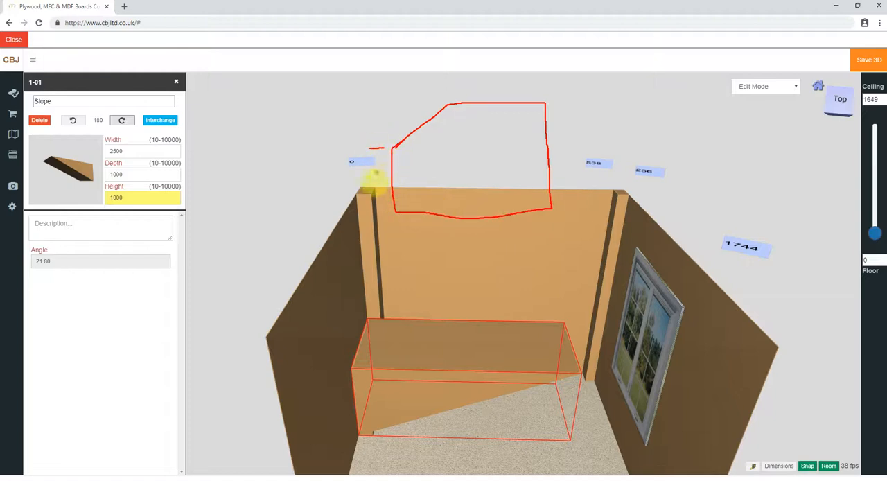
left_click_drag(372, 214, 391, 210)
left_click_drag(372, 178, 366, 183)
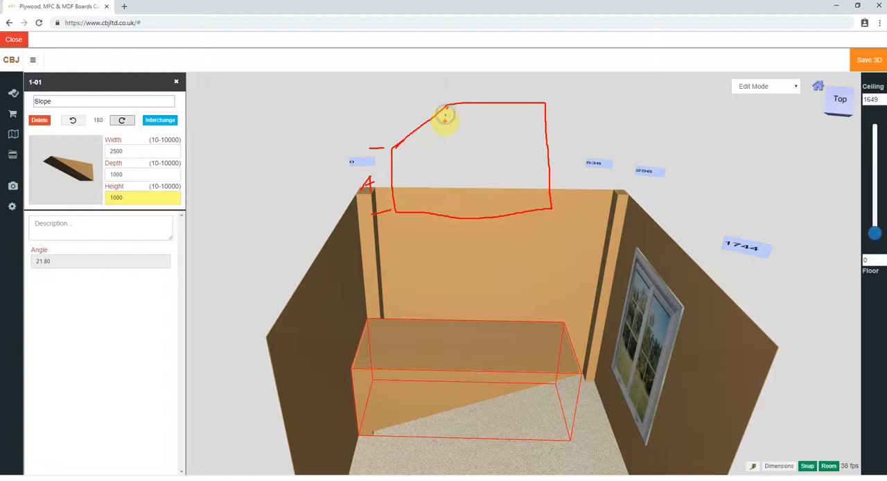
left_click_drag(448, 124, 448, 216)
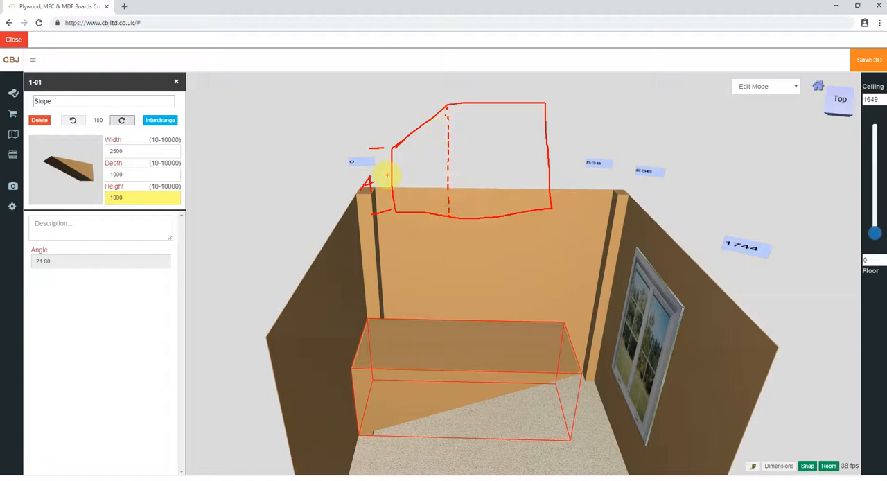
mouse_move(392, 173)
left_mouse_down()
mouse_move(443, 172)
mouse_move(390, 178)
mouse_move(413, 162)
left_mouse_up()
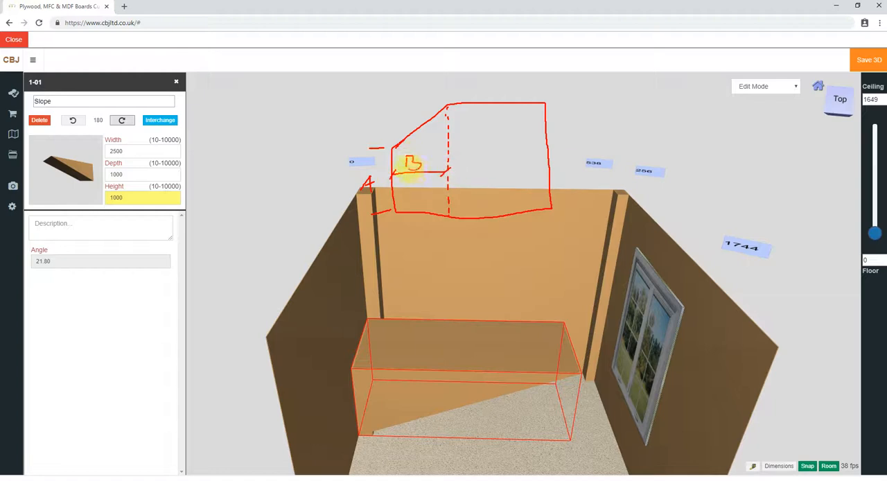
left_click_drag(545, 103, 563, 102)
left_click_drag(551, 211, 569, 204)
mouse_move(570, 137)
left_mouse_down()
mouse_move(558, 144)
mouse_move(569, 151)
left_mouse_up()
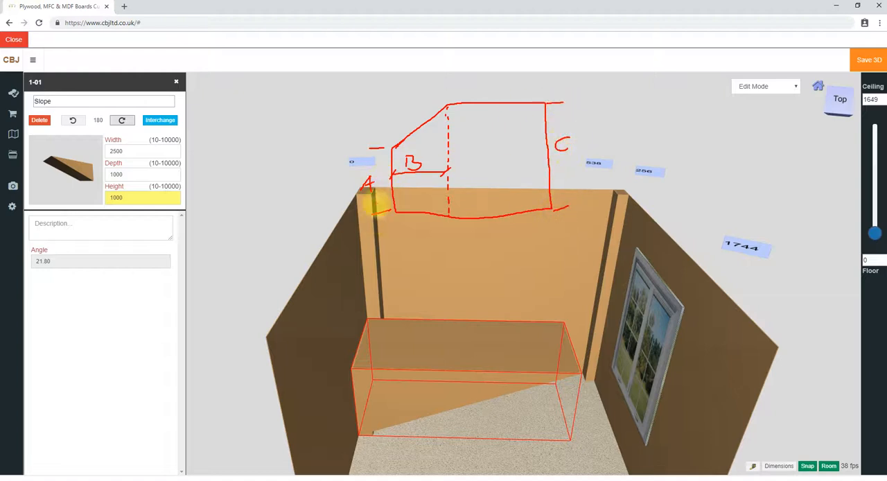
mouse_move(311, 194)
left_mouse_down()
mouse_move(323, 172)
mouse_move(329, 186)
mouse_move(350, 167)
mouse_move(359, 171)
left_mouse_up()
mouse_move(414, 179)
left_mouse_down()
mouse_move(411, 191)
mouse_move(442, 183)
left_mouse_up()
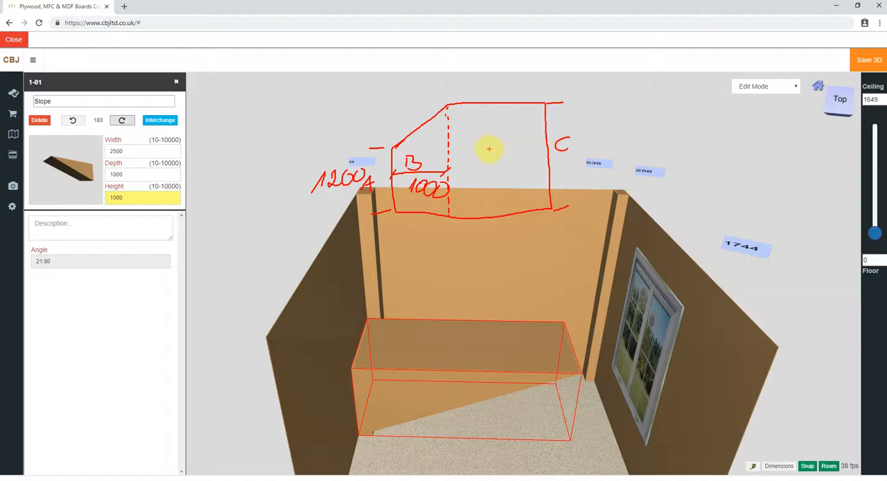
mouse_move(489, 145)
left_mouse_down()
mouse_move(478, 157)
mouse_move(514, 153)
left_mouse_up()
mouse_move(514, 147)
left_mouse_down()
mouse_move(509, 166)
mouse_move(521, 146)
mouse_move(520, 169)
left_mouse_up()
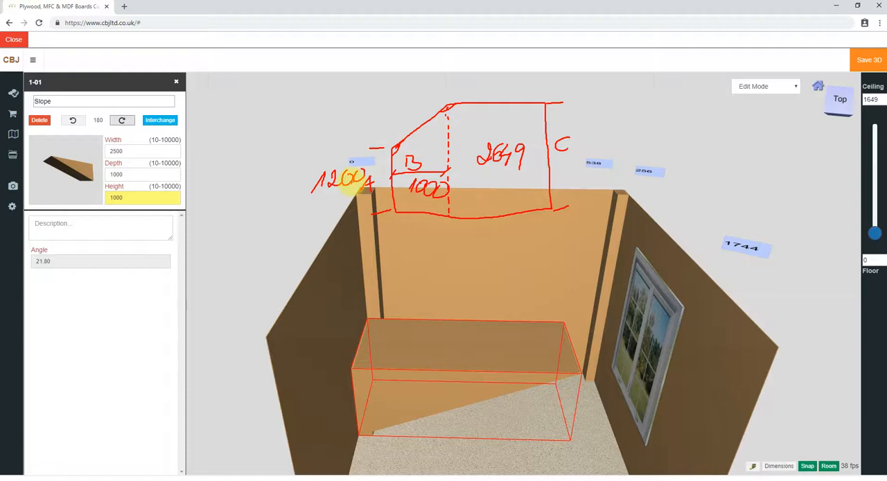
key("Escape")
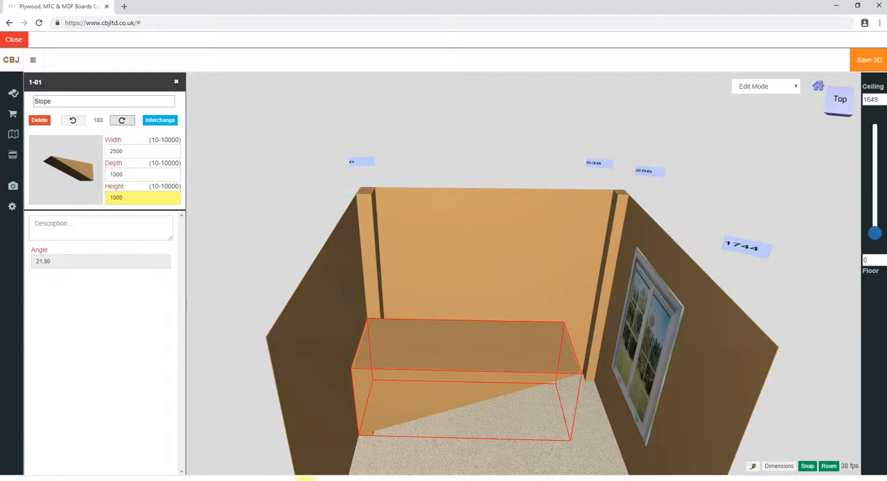
Set the slope's width to 1000 mm and its height to 1449 mm
left_click_drag(396, 395, 400, 393)
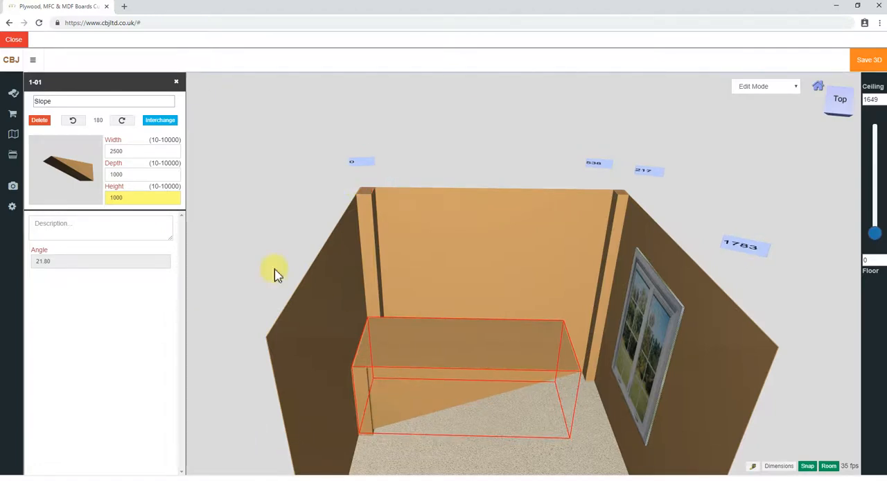
double_click(118, 151)
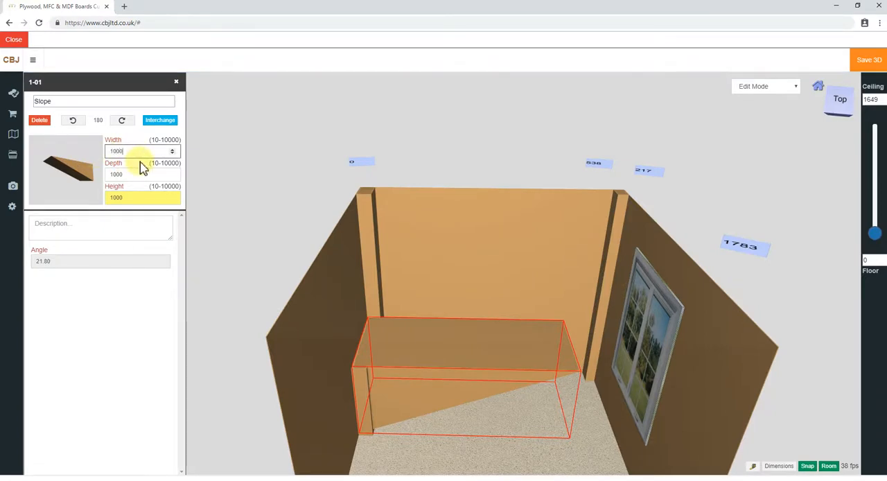
type("1000")
key("Return")
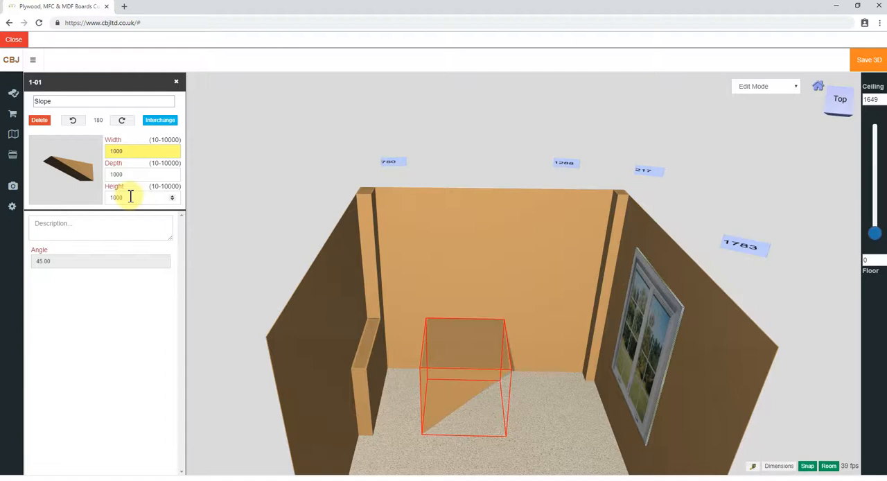
left_click_drag(130, 197, 85, 200)
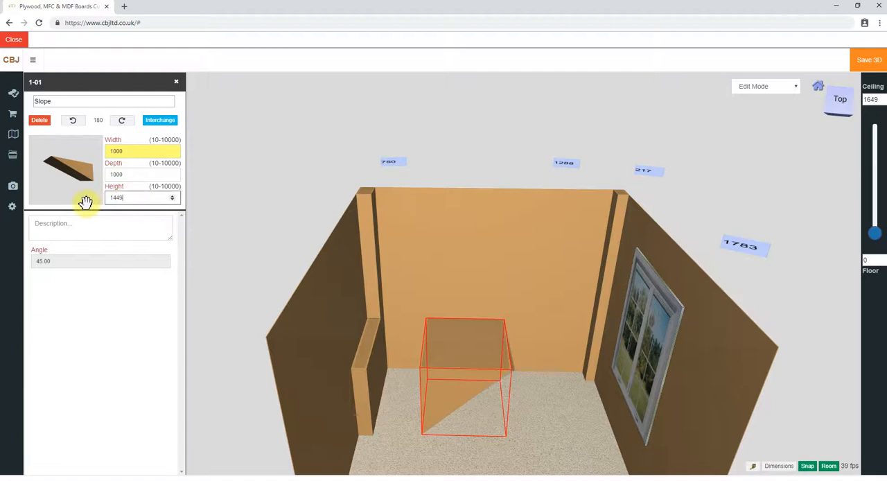
key("Return")
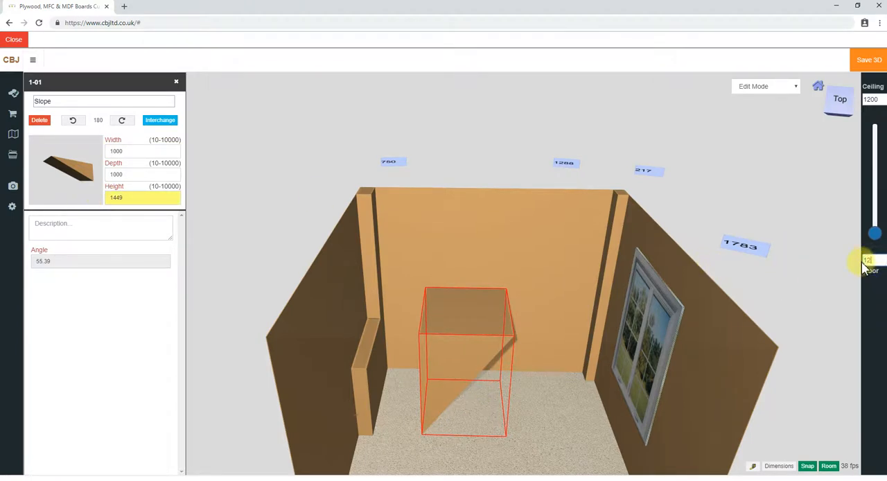
Raise the slope 1200 mm above the floor and place it in the corner of the left and back walls
key("Return")
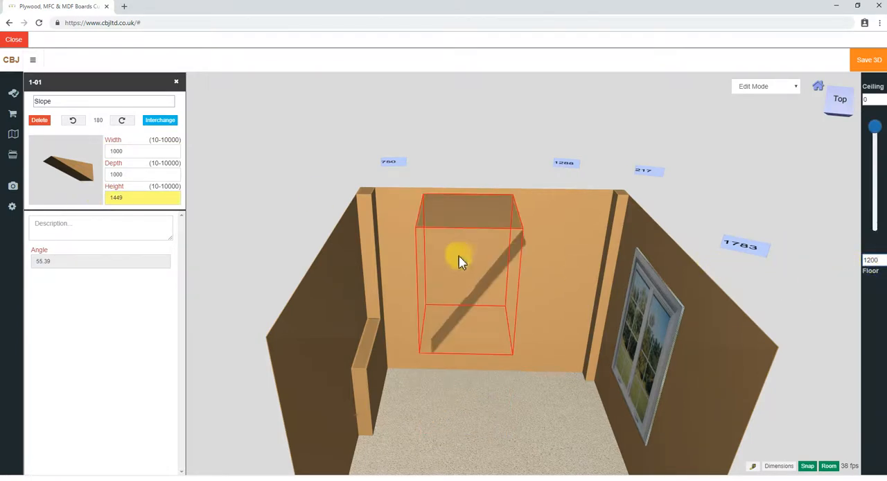
left_click_drag(471, 271, 396, 257)
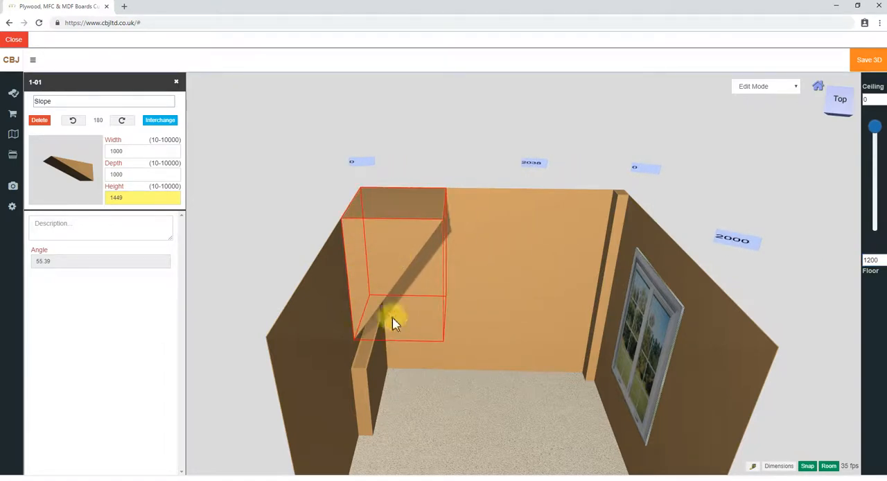
left_click_drag(468, 434, 449, 366)
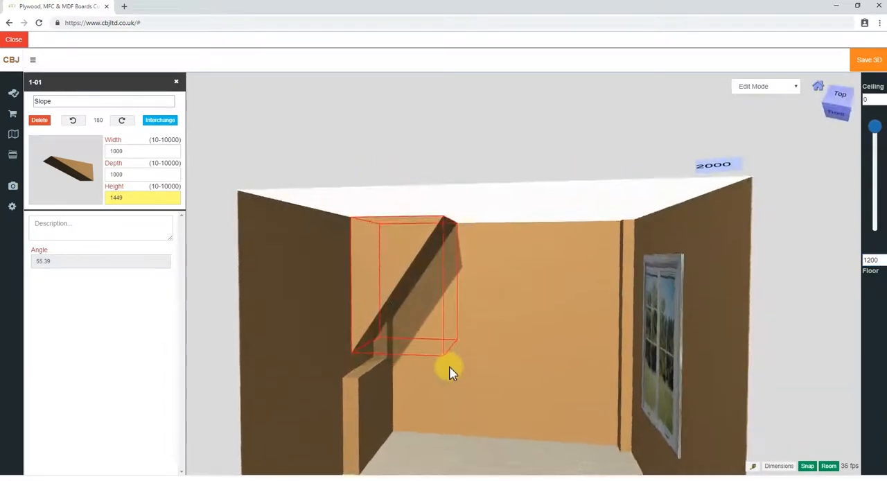
left_click(177, 82)
left_click_drag(446, 451, 459, 469)
left_click(368, 265)
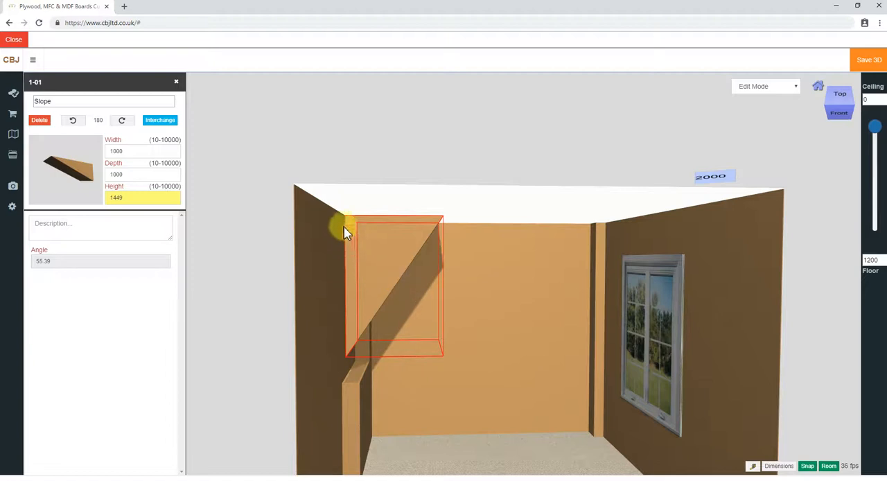
Delete the slope from the room
left_click_drag(426, 156, 410, 259)
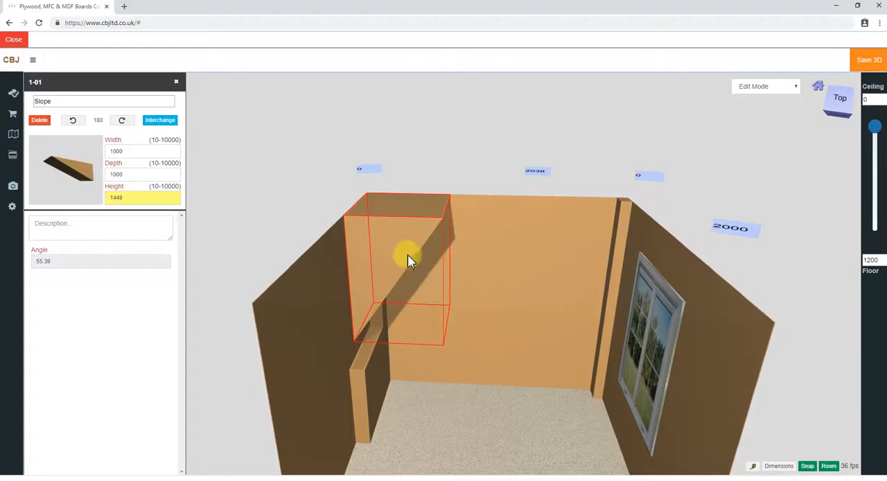
left_click(39, 122)
left_click(493, 75)
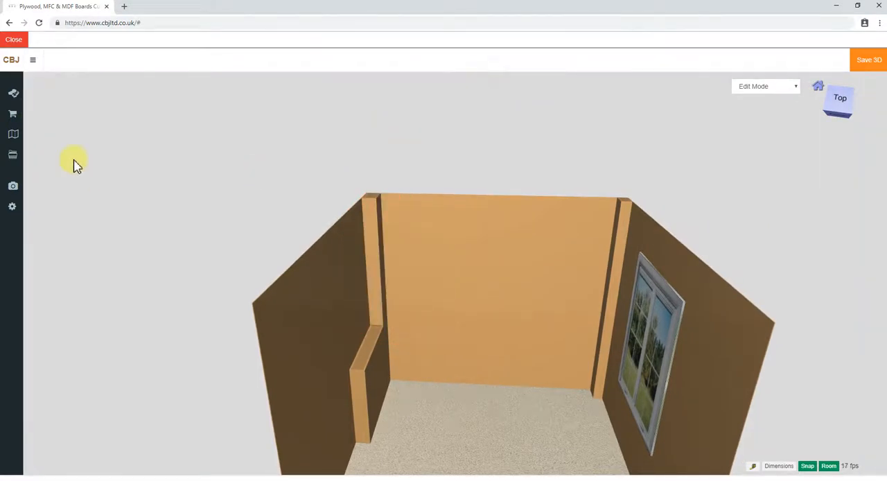
Add a white skirting board from the room library, turned to -90°, and set its length to 1256 mm
left_click(13, 137)
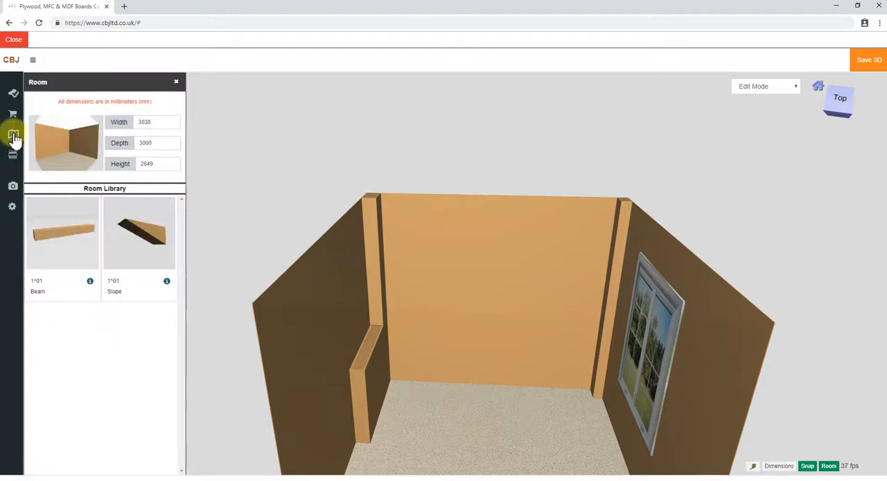
left_click(104, 192)
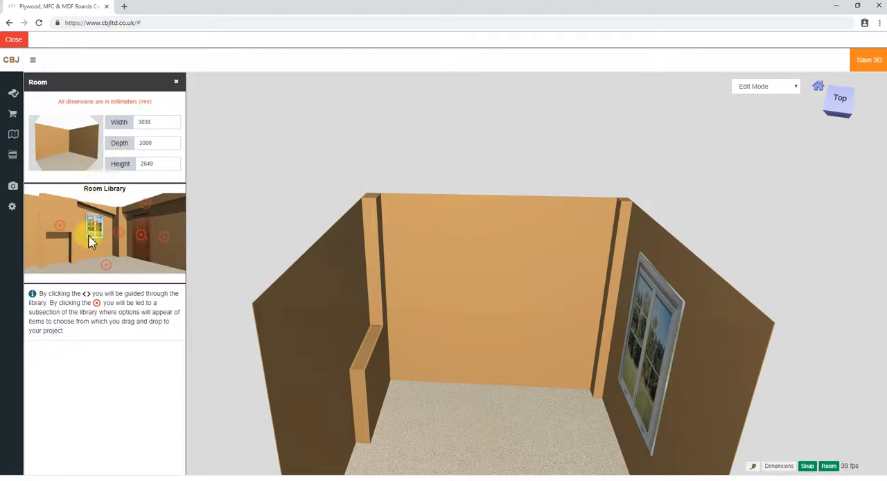
left_click(139, 239)
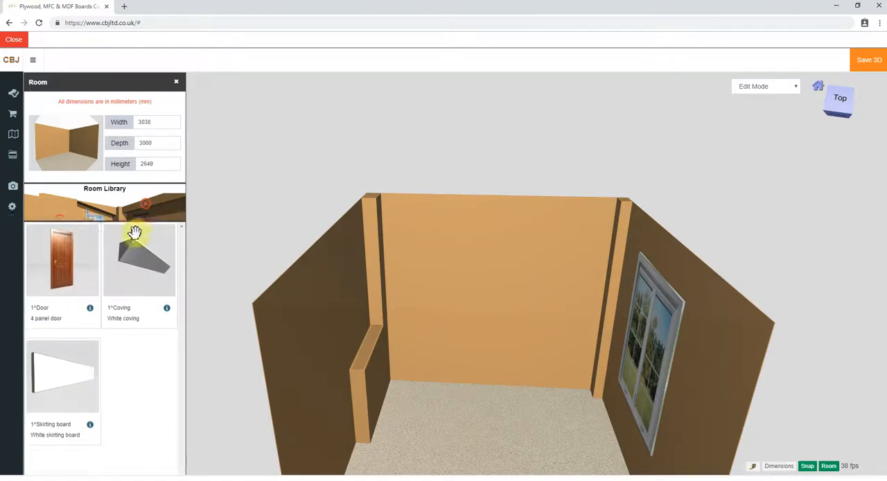
left_click_drag(62, 345, 437, 395)
left_click(437, 395)
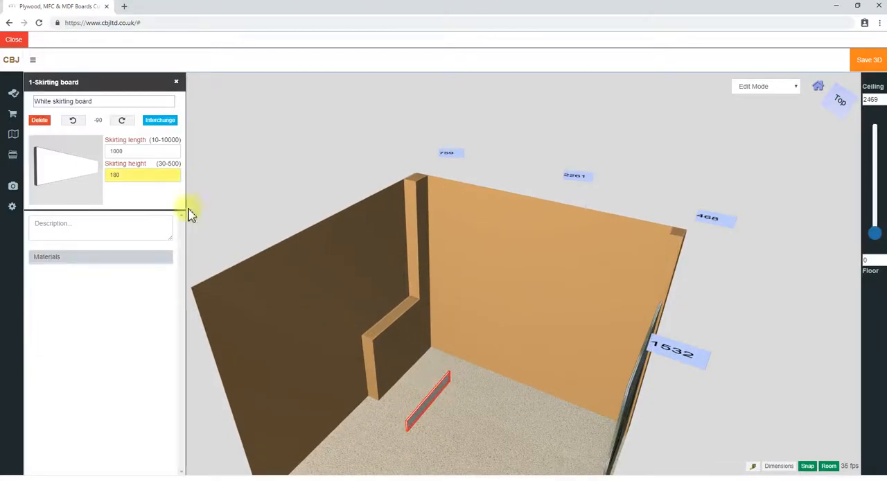
double_click(121, 153)
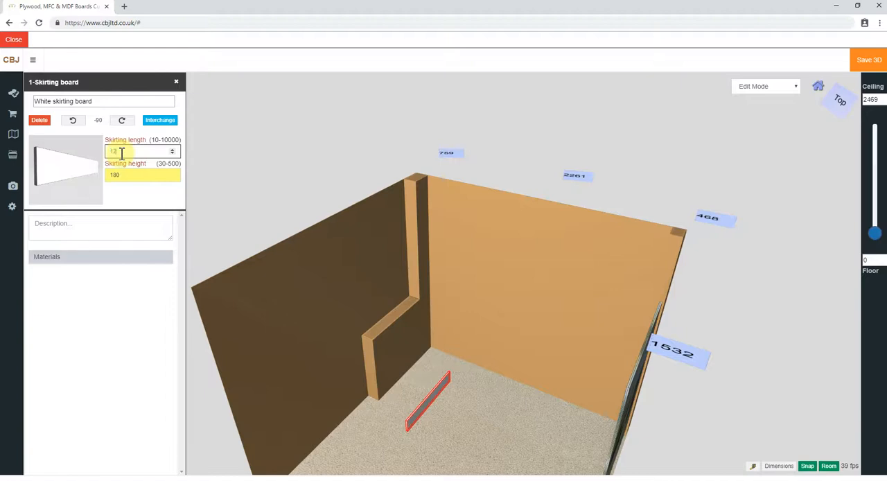
left_click(121, 153)
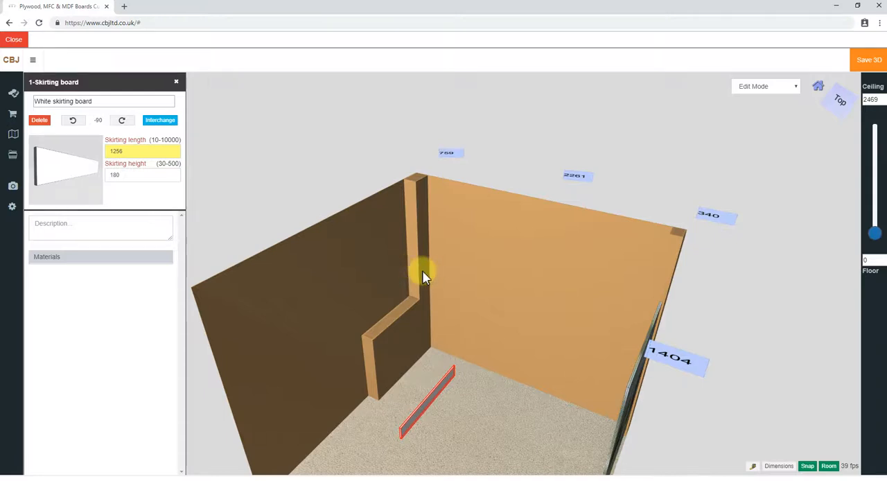
Position the skirting board along the low projection, 170 mm from the left wall and 0 mm from the back wall
left_click(449, 159)
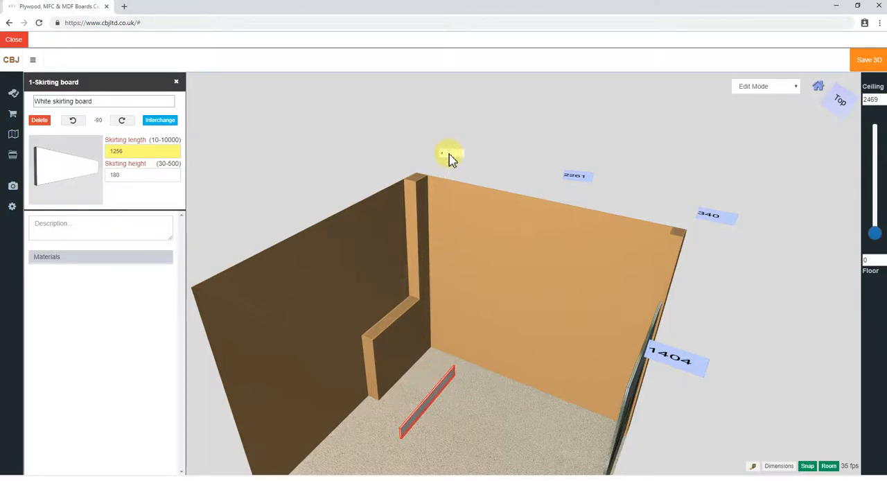
key("Return")
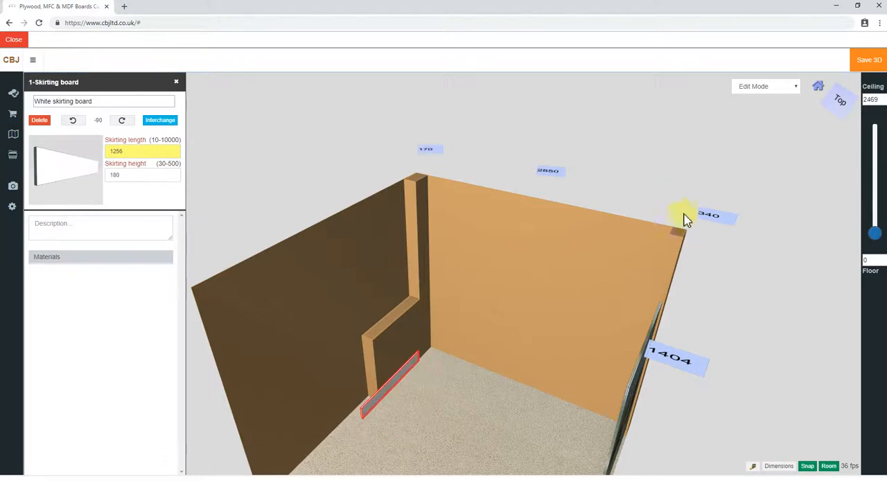
left_click(713, 214)
type("0")
key("Return")
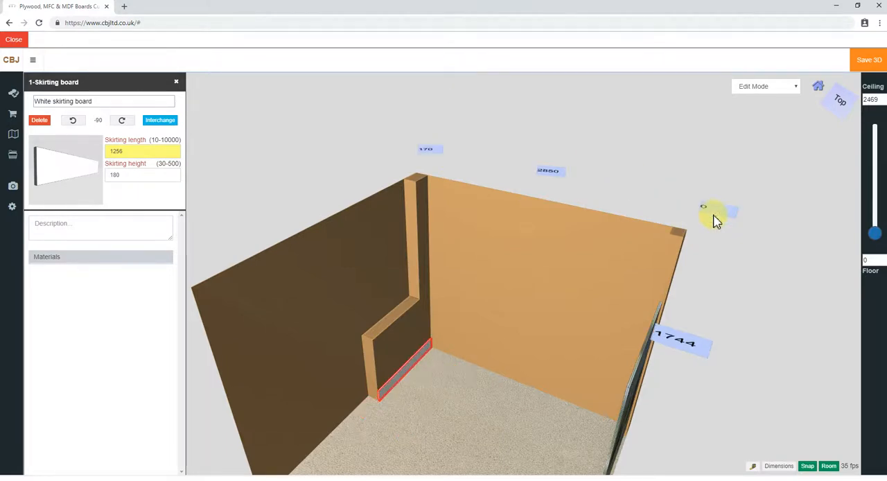
Add a second white skirting board on the open floor and rotate it to 0°
left_click_drag(307, 311, 516, 413)
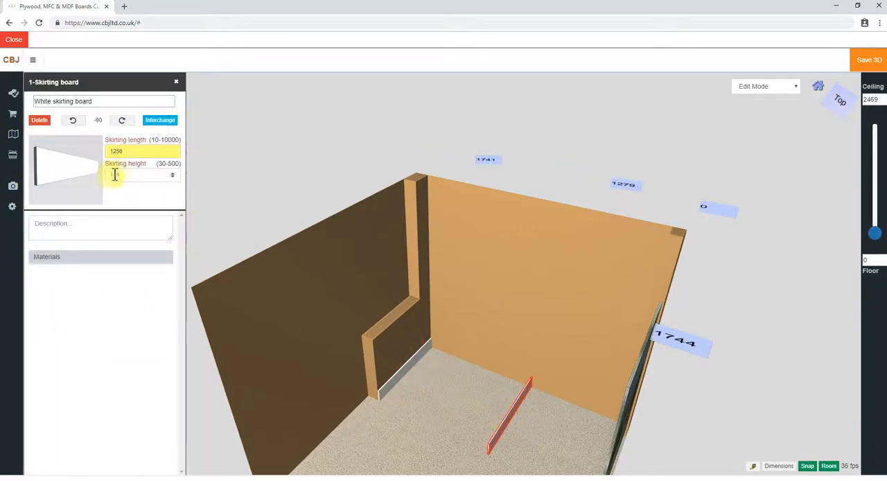
left_click(122, 124)
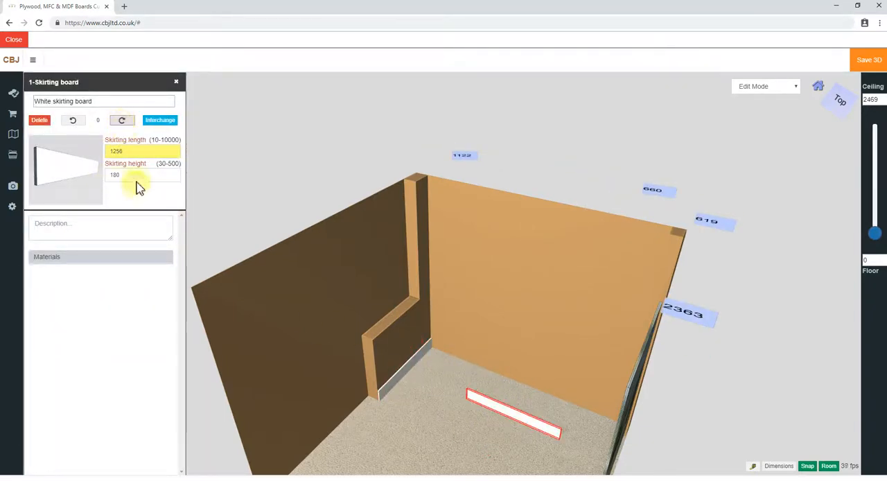
Set the second skirting board's length to 2868 mm and place it 0 mm from the back and right walls
left_click(421, 249)
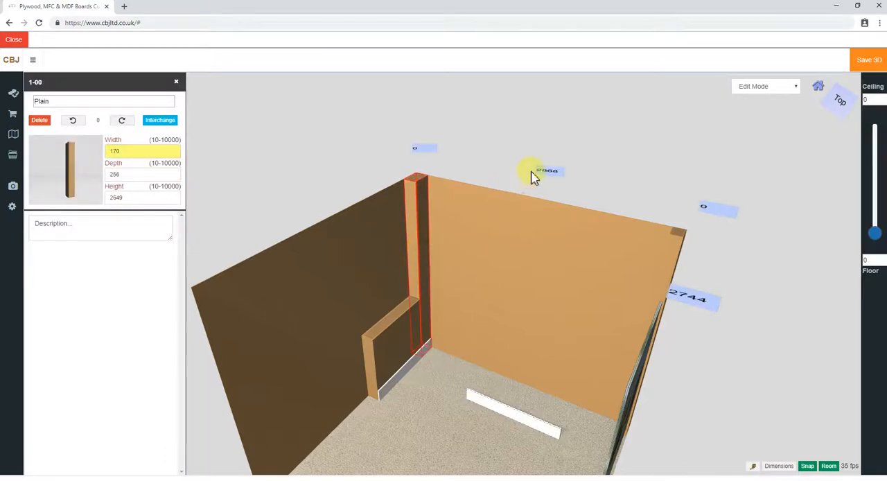
left_click(506, 407)
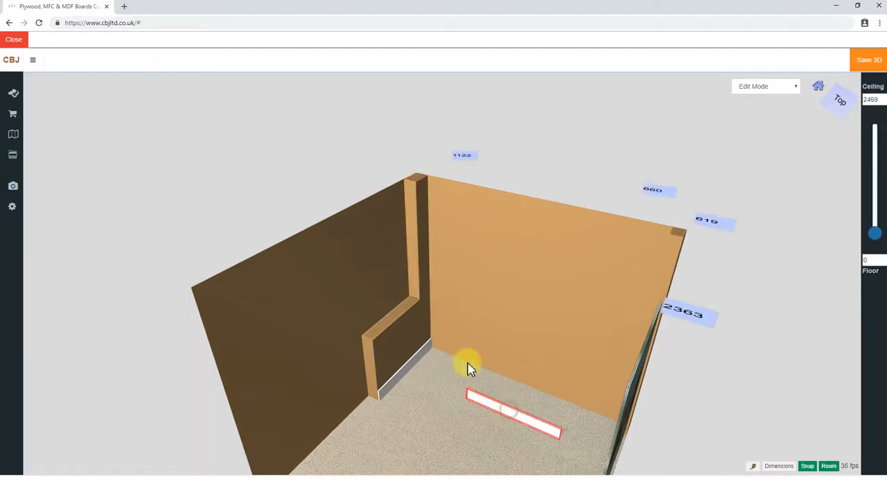
double_click(132, 155)
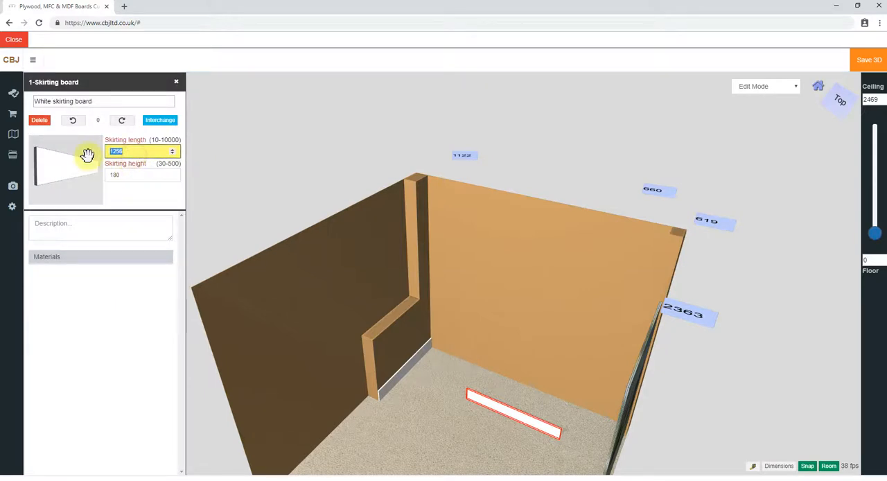
key("Return")
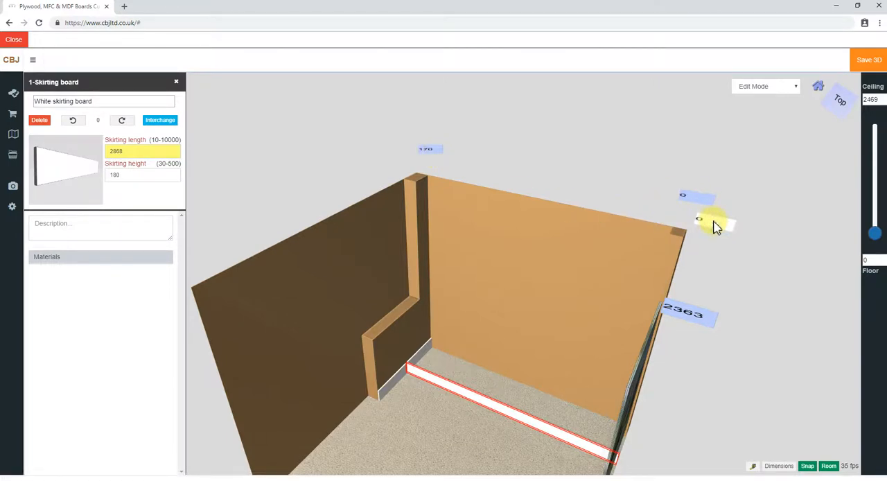
key("Return")
left_click_drag(501, 441, 504, 414)
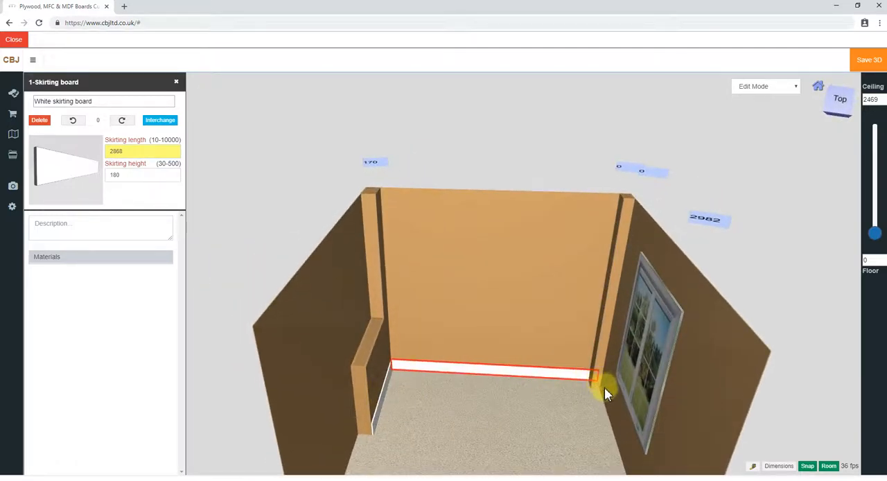
Add another 1256 mm skirting board along the right wall under the window, starting flush at the back wall
left_click(386, 391)
left_click_drag(65, 171, 614, 393)
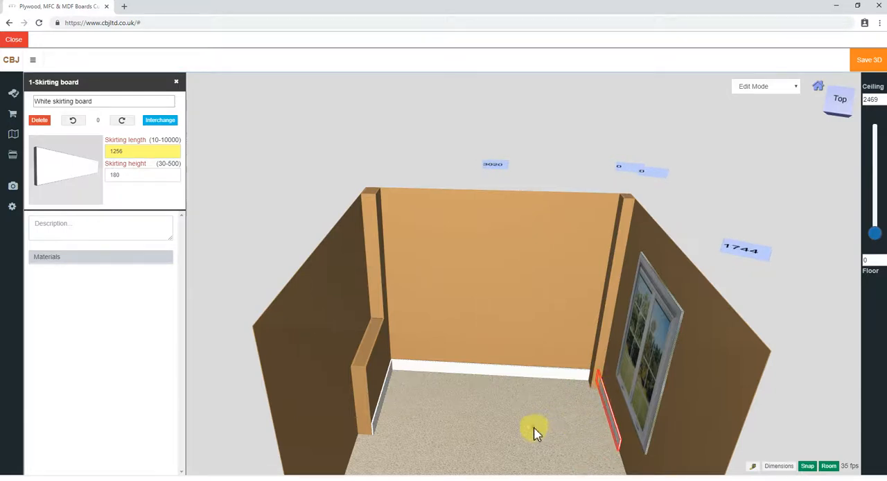
left_click_drag(534, 430, 520, 398)
scroll(517, 389, "down", 3)
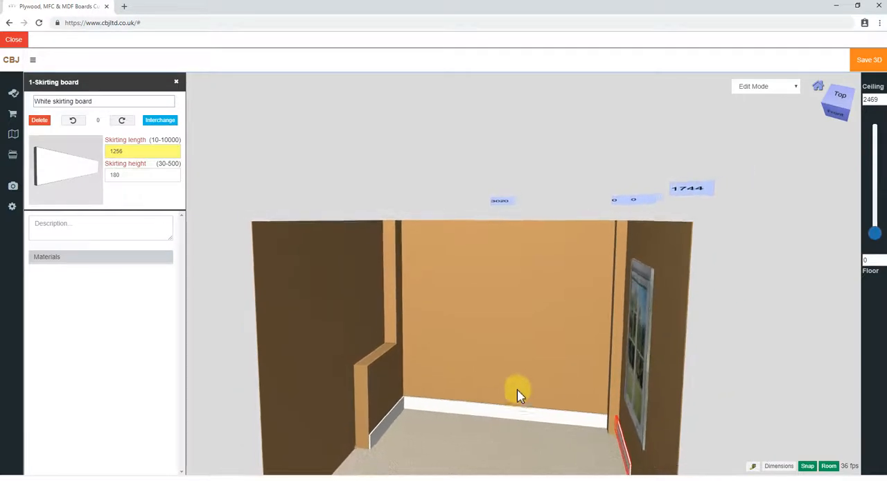
left_click_drag(472, 424, 484, 435)
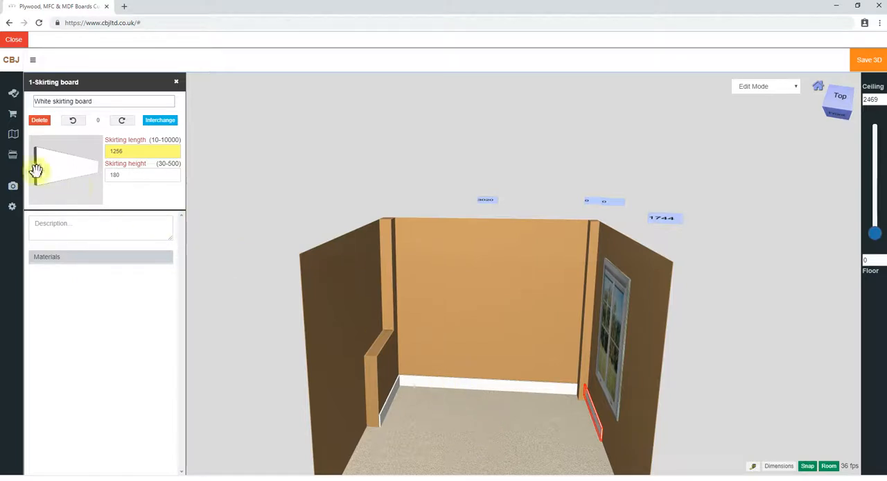
scroll(447, 316, "up", 1)
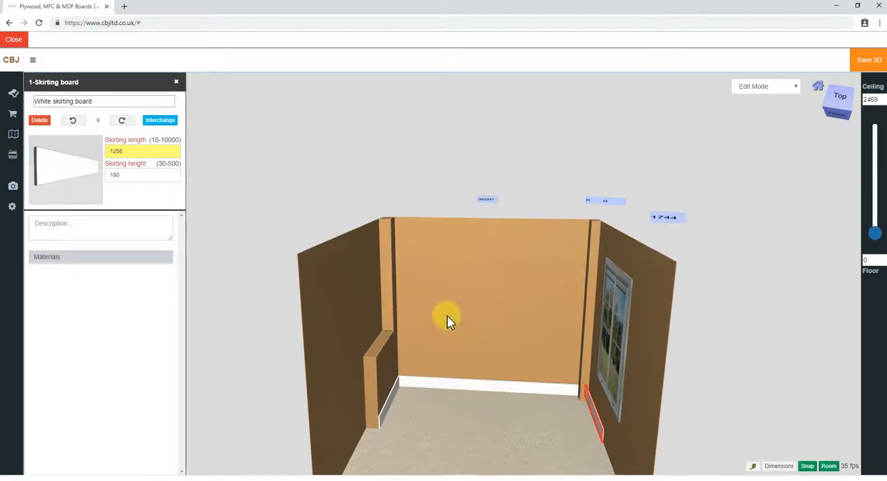
scroll(405, 305, "down", 2)
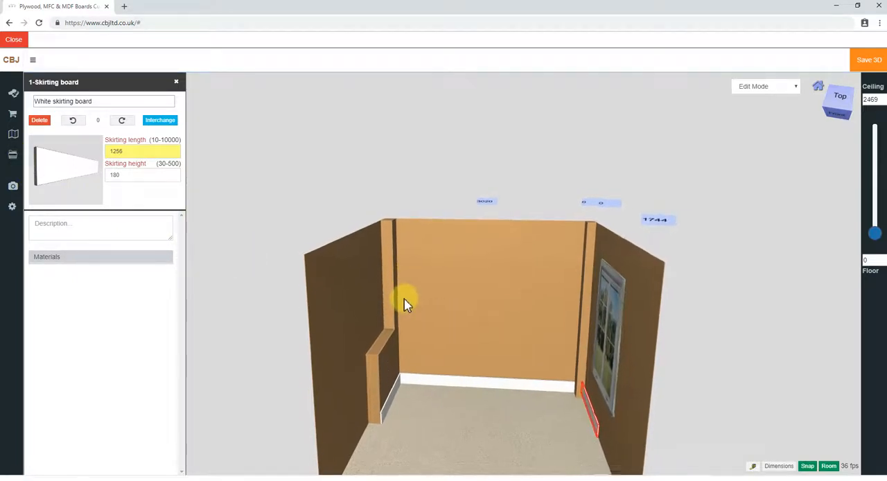
Place an empty base cabinet (BC-BM-000) from the global library's wardrobe section on the room floor
left_click(12, 158)
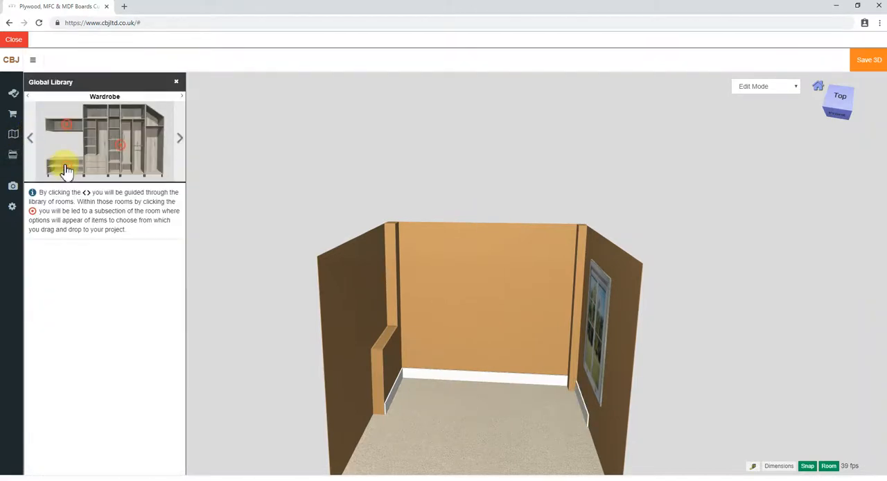
left_click(126, 231)
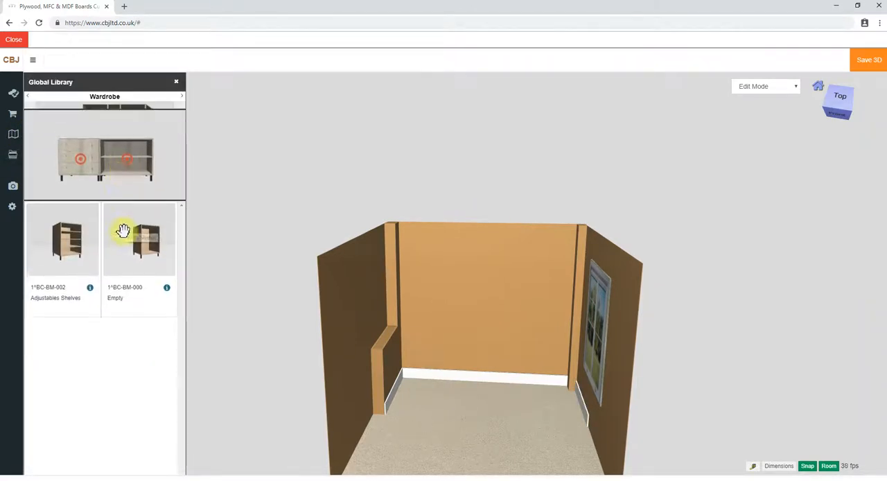
left_click_drag(142, 234, 487, 437)
Save the 3D project under the name "Test Study."
left_click(868, 58)
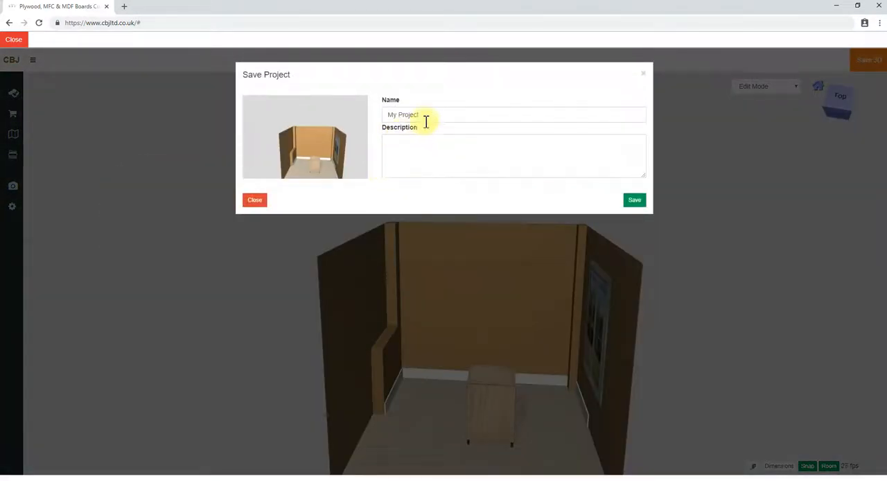
left_click_drag(428, 115, 350, 123)
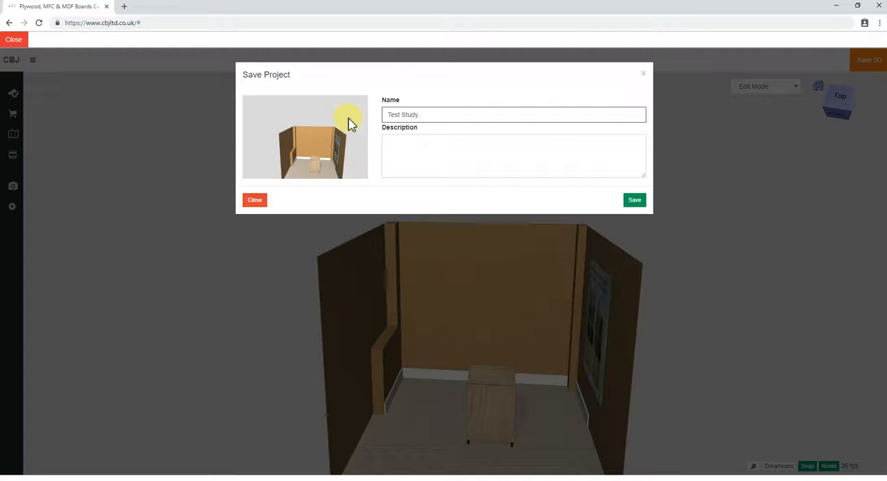
left_click(635, 200)
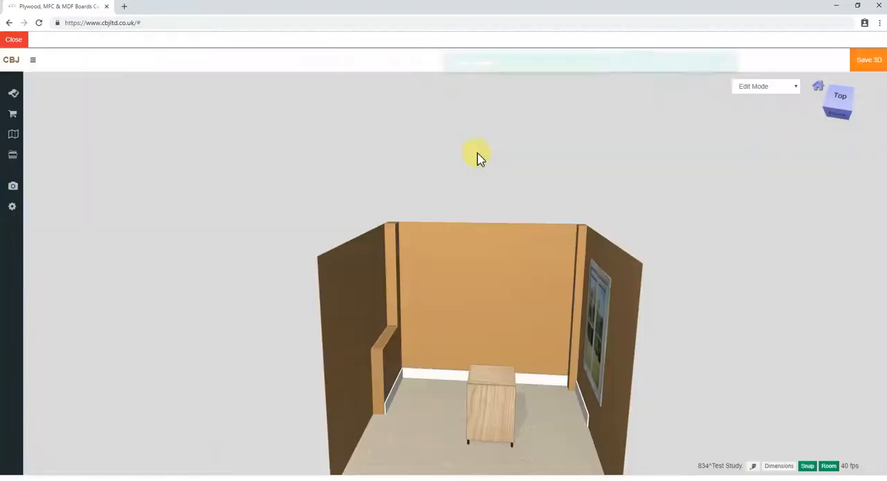
scroll(473, 220, "down", 2)
left_click_drag(672, 238, 622, 284)
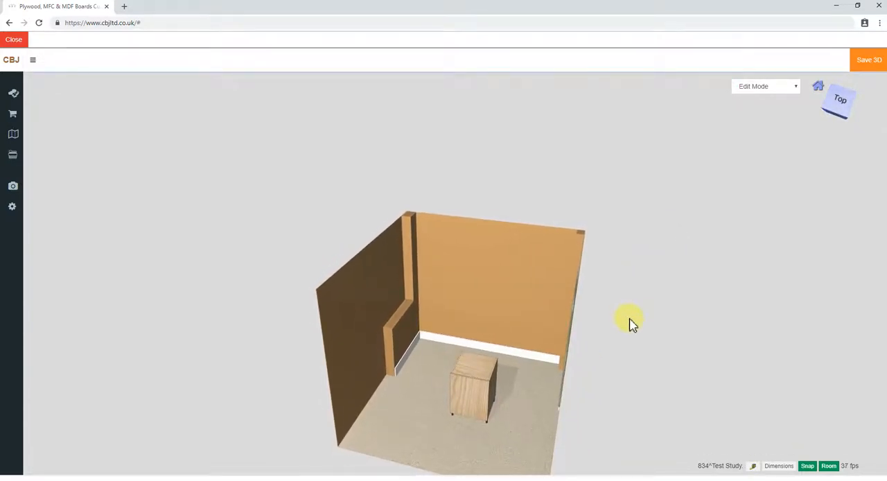
left_click_drag(622, 339, 605, 285)
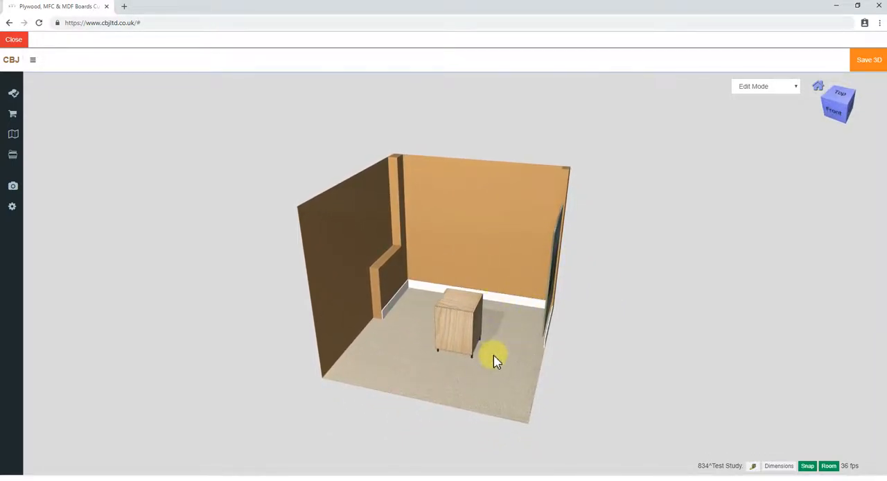
mouse_move(510, 381)
left_mouse_down()
mouse_move(531, 378)
mouse_move(545, 390)
mouse_move(505, 391)
mouse_move(501, 376)
mouse_move(525, 379)
left_mouse_up()
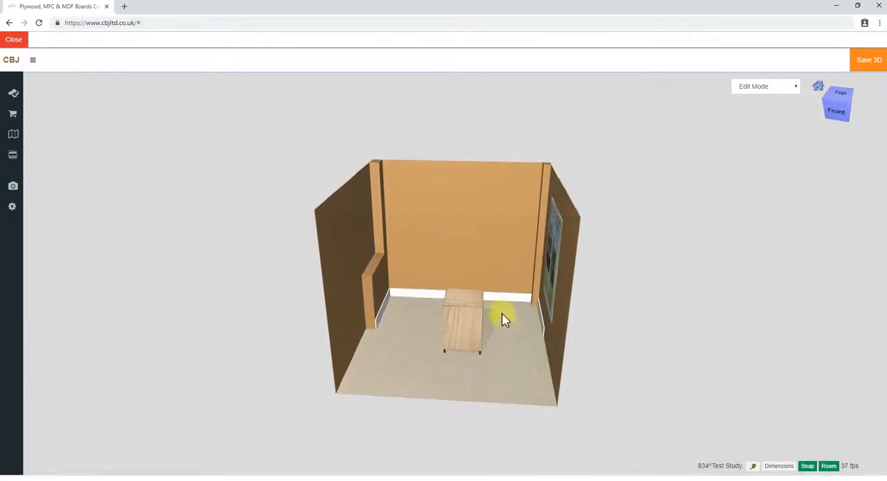